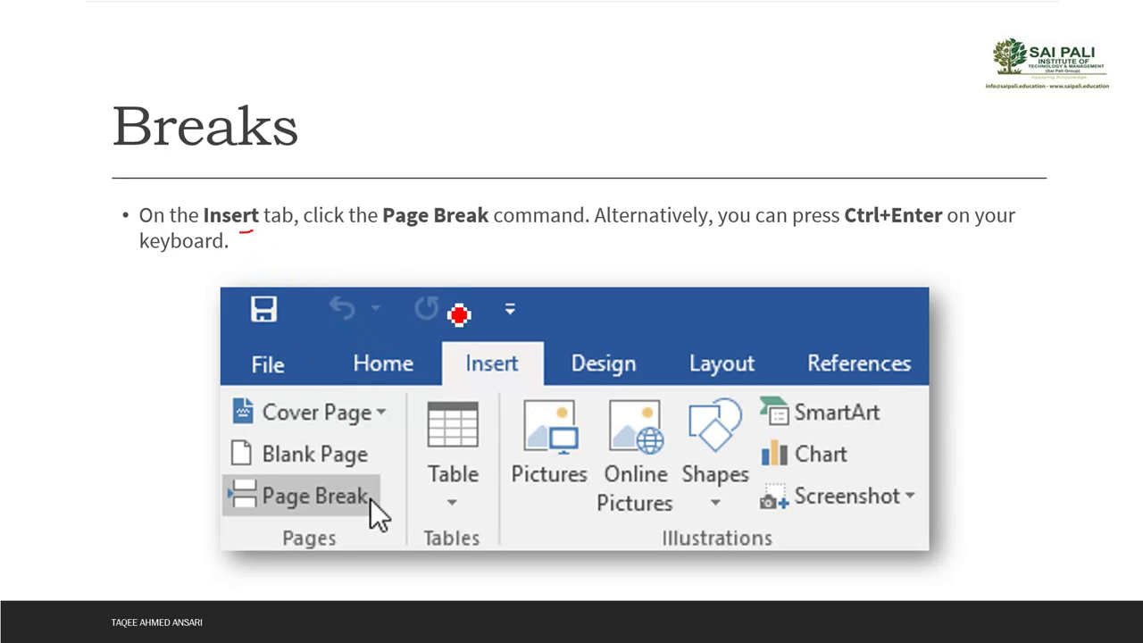
left_click_drag(409, 250, 470, 249)
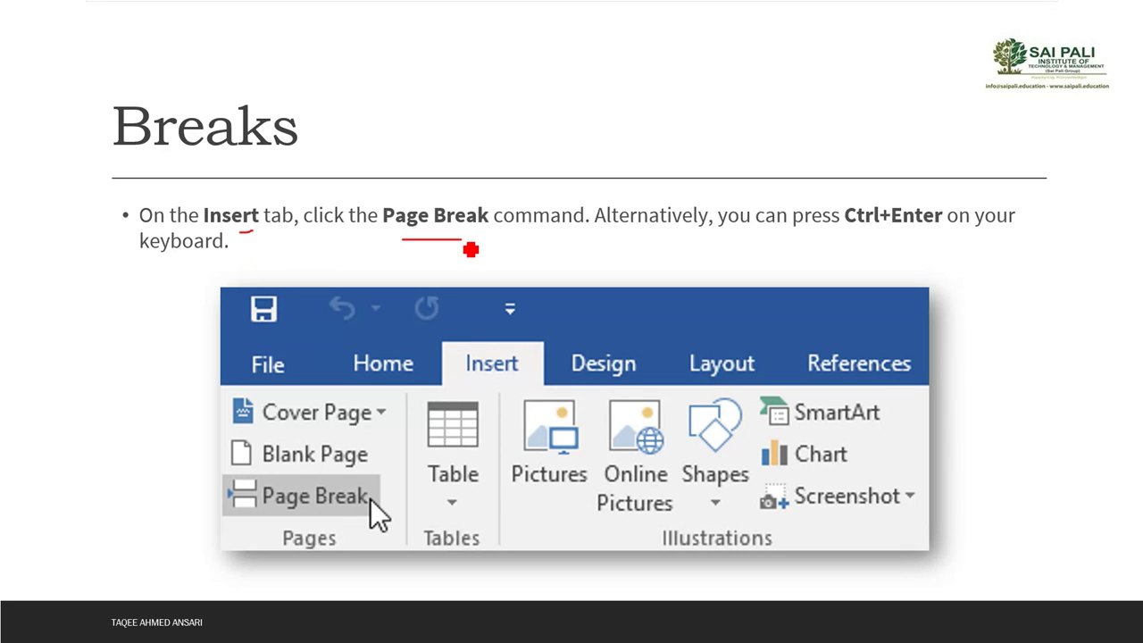
left_click_drag(870, 249, 929, 249)
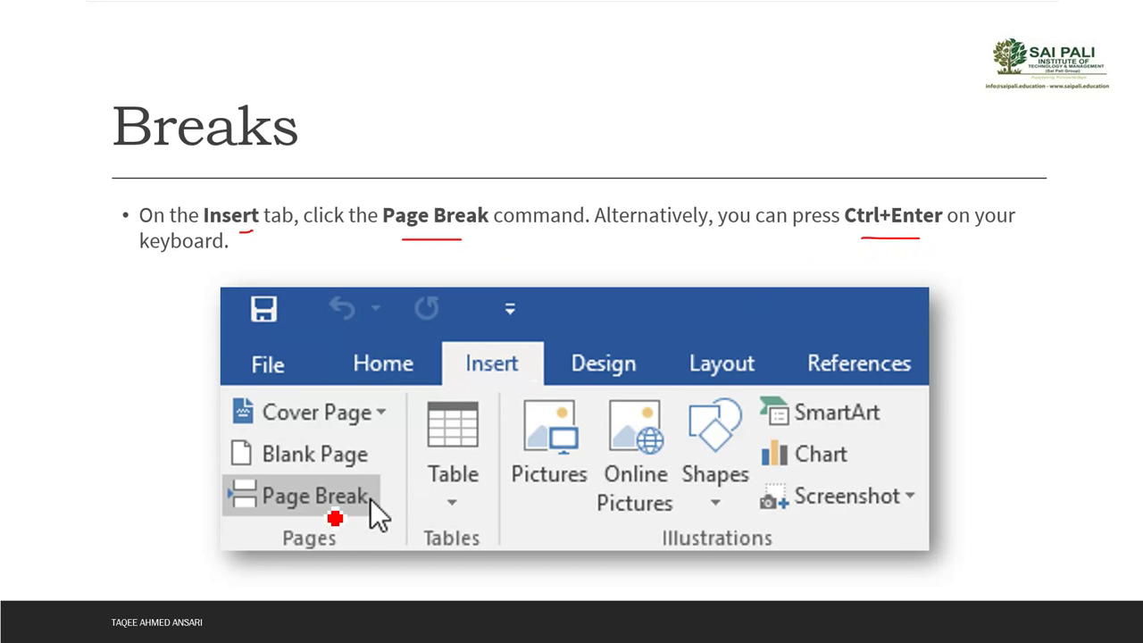
key("Right")
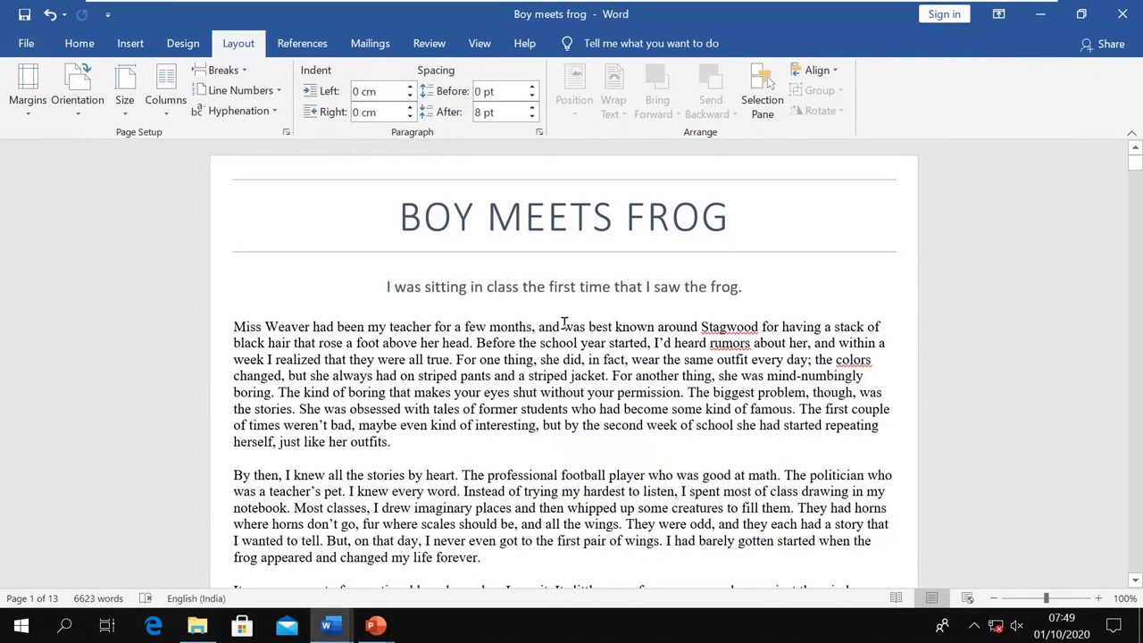
Step: Insert a page break directly before the "2. SOY" heading so that the chapter starts on a new page
scroll(553, 356, "down", 12)
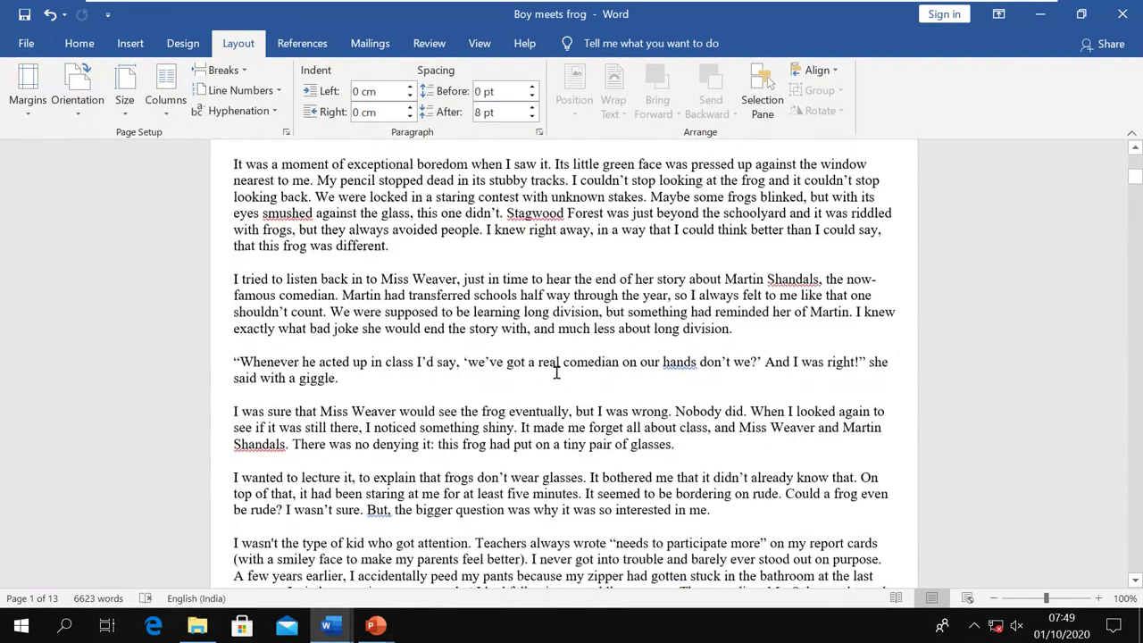
scroll(557, 373, "down", 15)
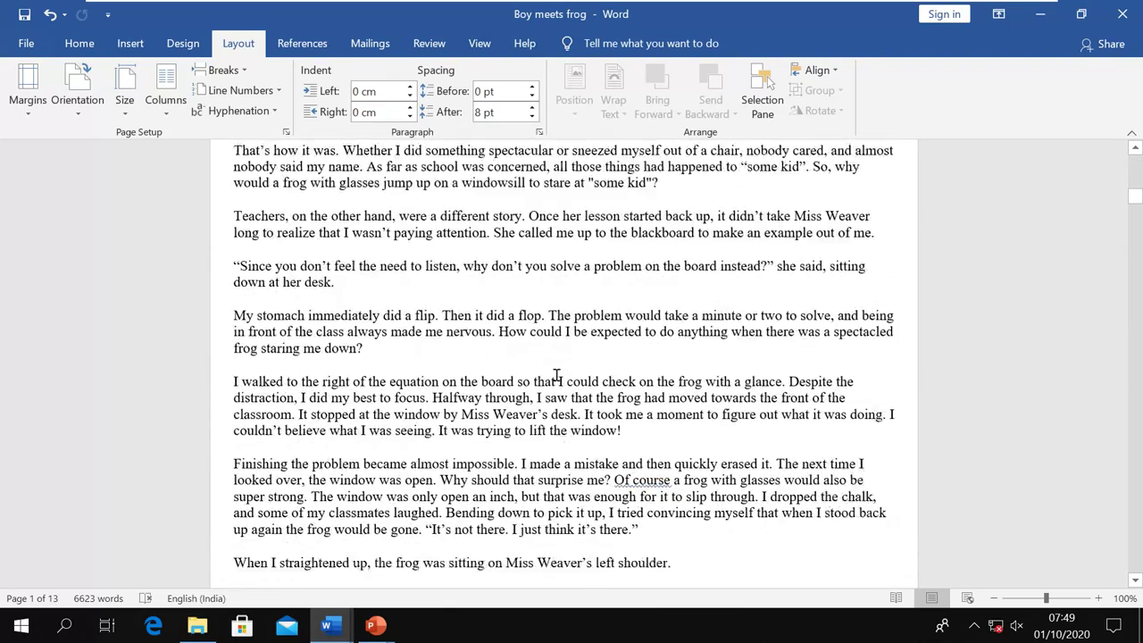
scroll(557, 379, "down", 7)
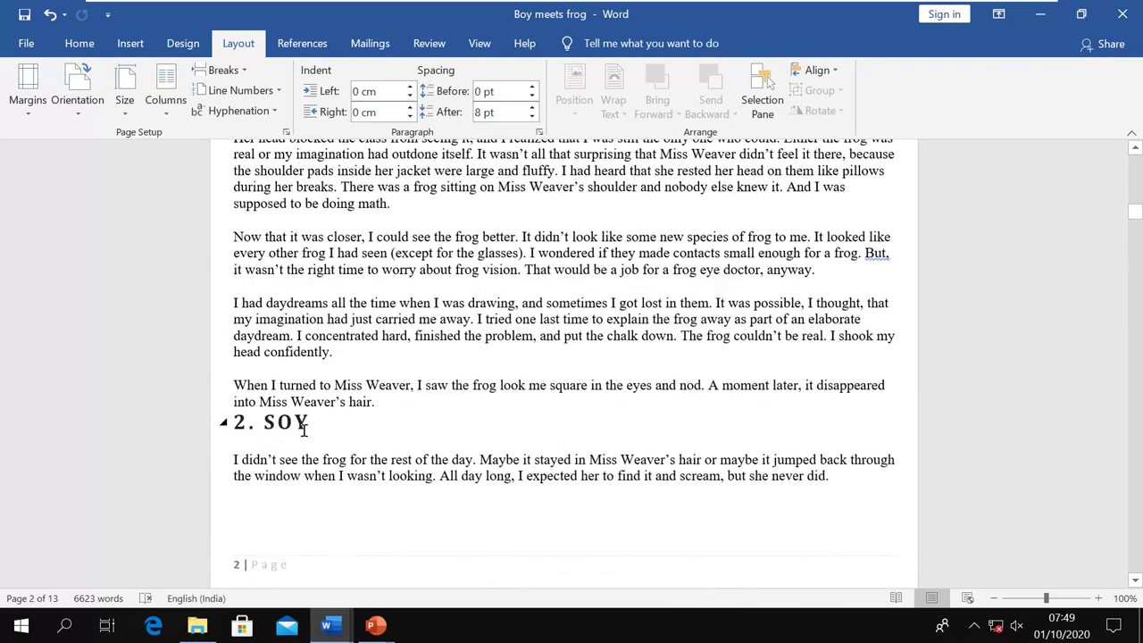
scroll(303, 429, "down", 3)
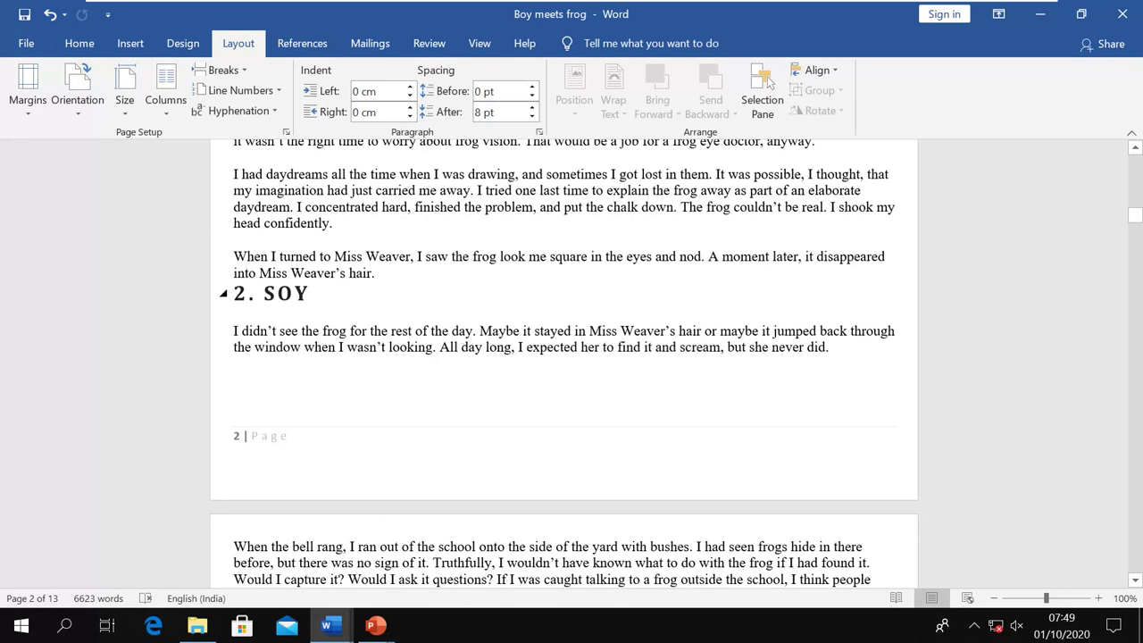
left_click(234, 294)
left_click(127, 44)
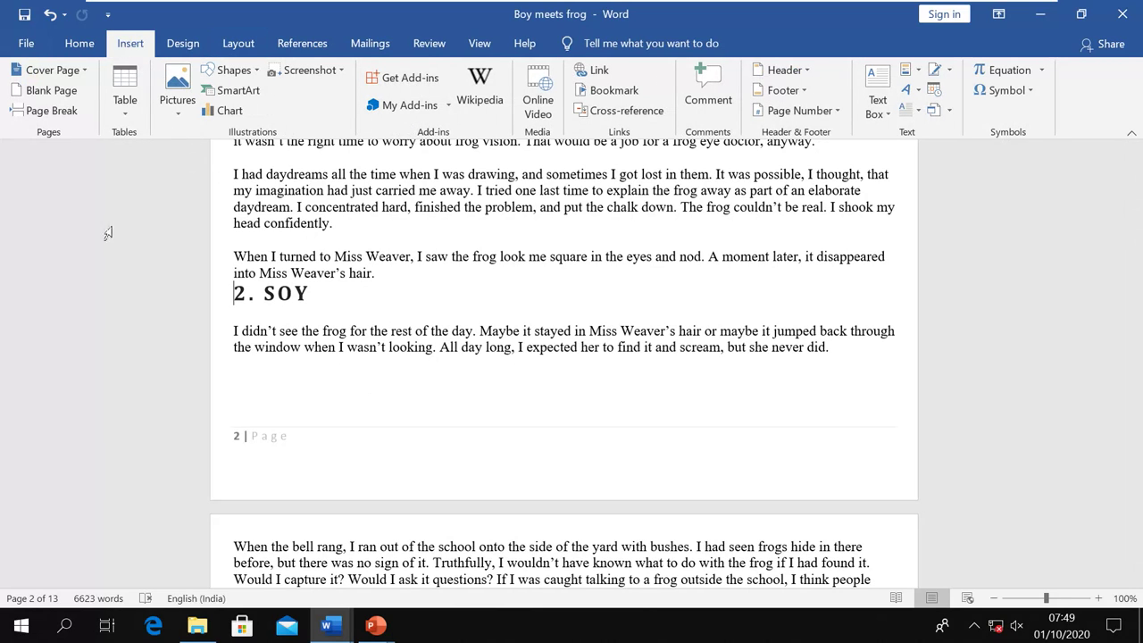
left_click(42, 114)
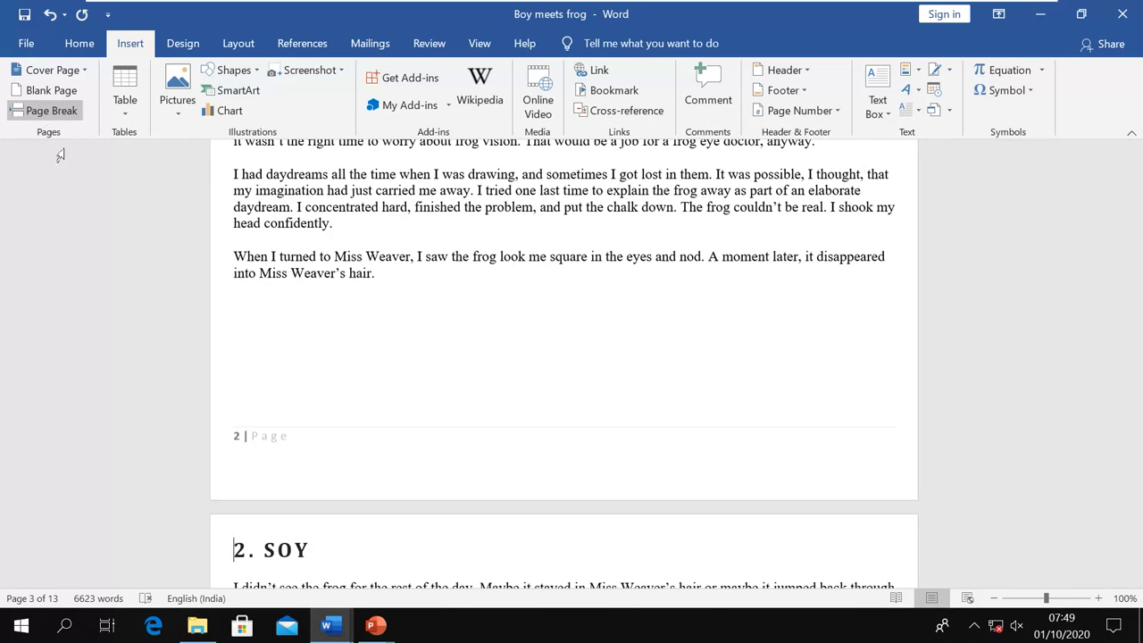
scroll(277, 268, "down", 3)
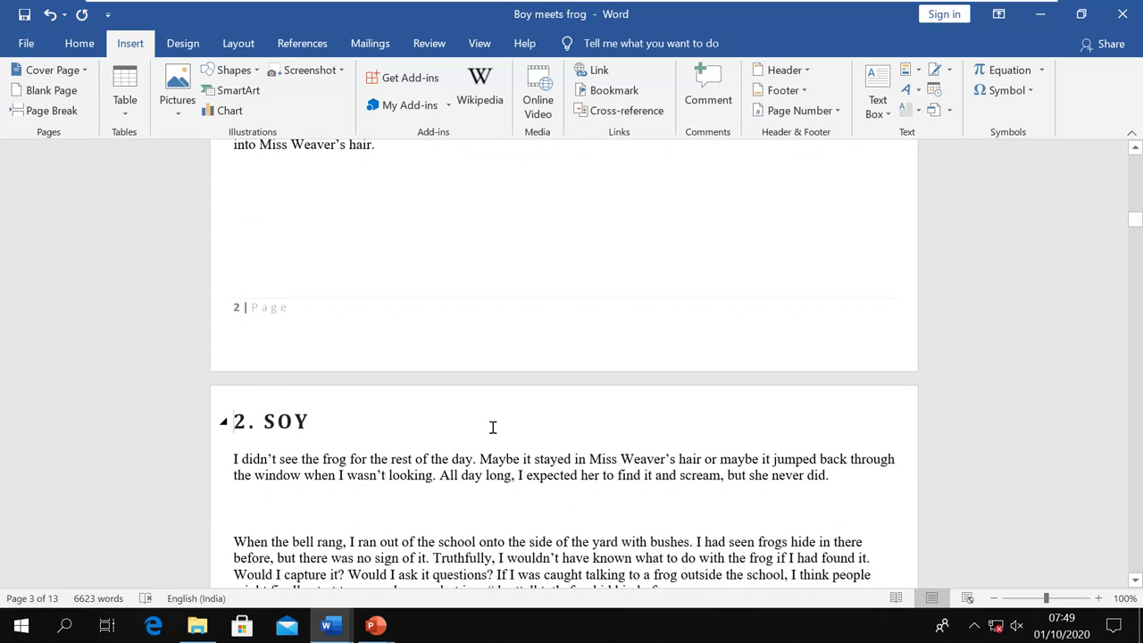
Step: Insert a page break directly before the "3. DAYDREAMS" heading so that the chapter starts on a new page
scroll(491, 428, "down", 10)
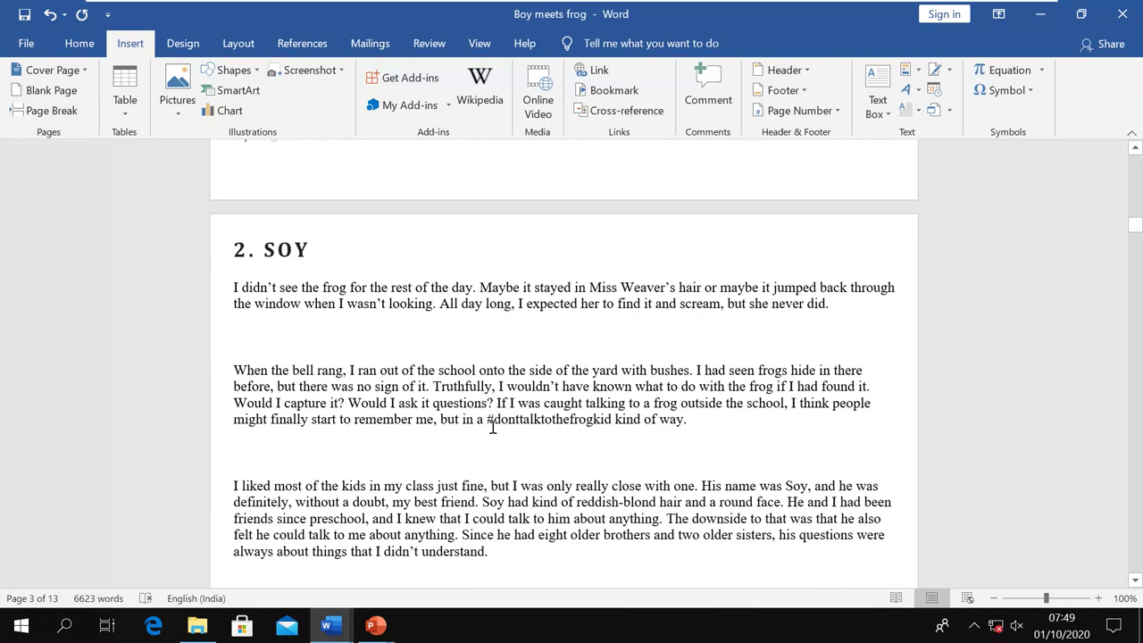
scroll(492, 428, "down", 14)
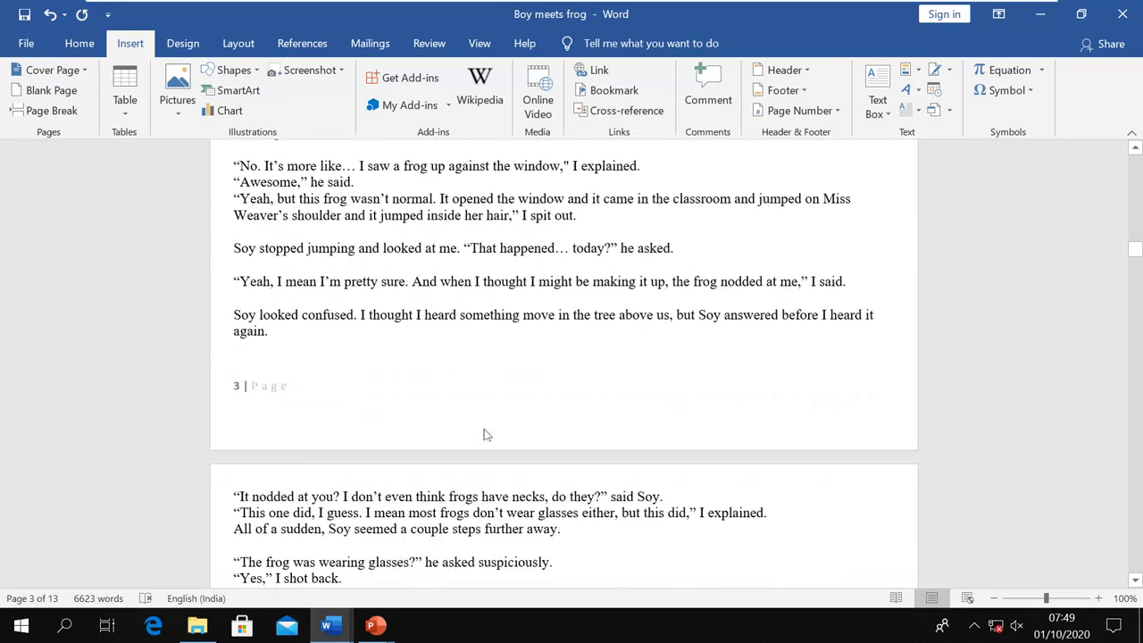
scroll(481, 429, "down", 3)
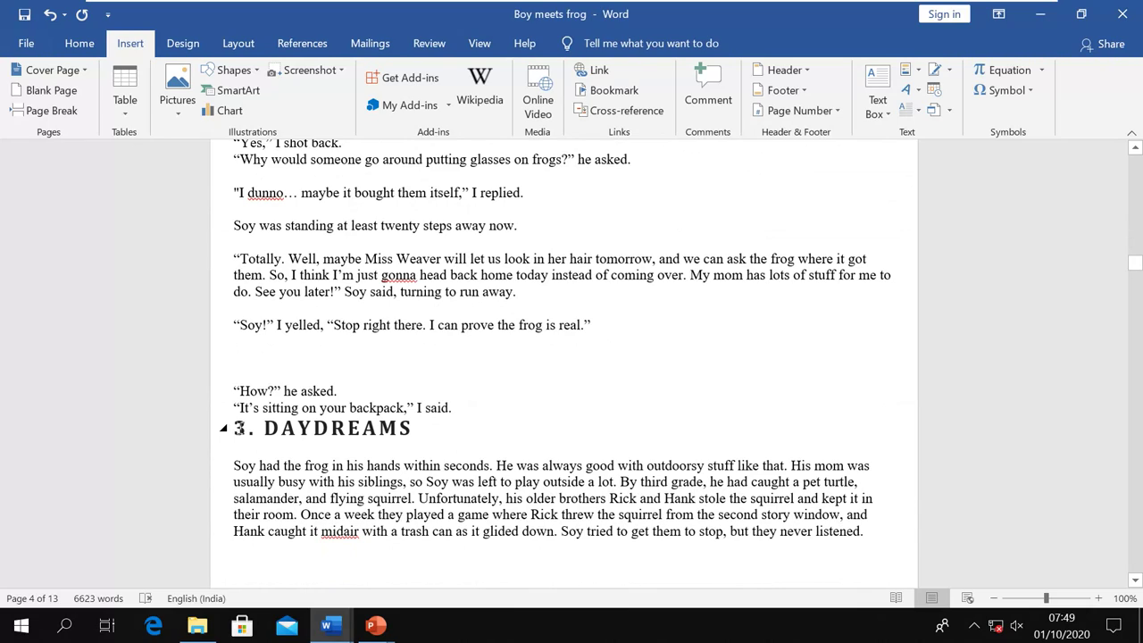
scroll(553, 428, "down", 3)
scroll(555, 428, "down", 6)
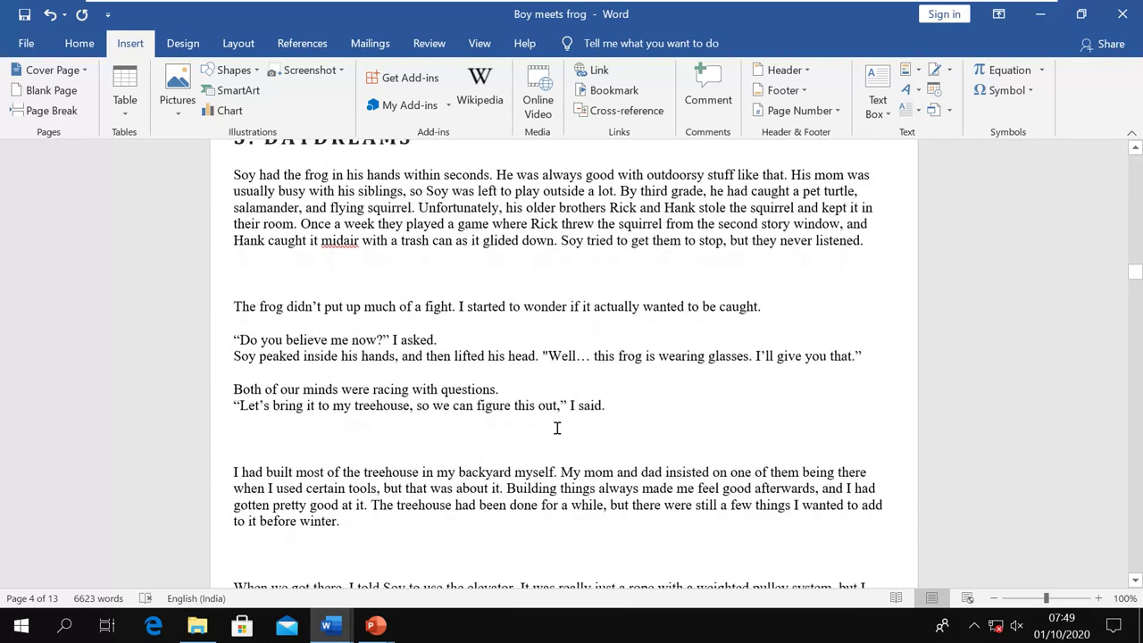
scroll(555, 428, "up", 6)
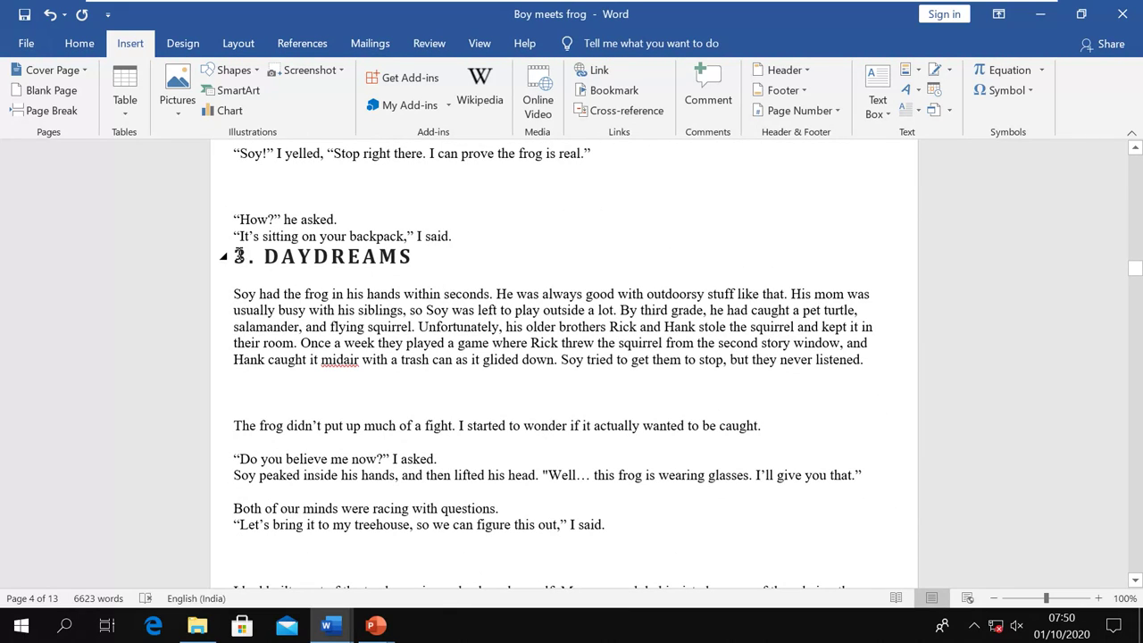
left_click(235, 254)
key("ctrl+Return")
scroll(364, 328, "down", 1)
scroll(365, 328, "down", 2)
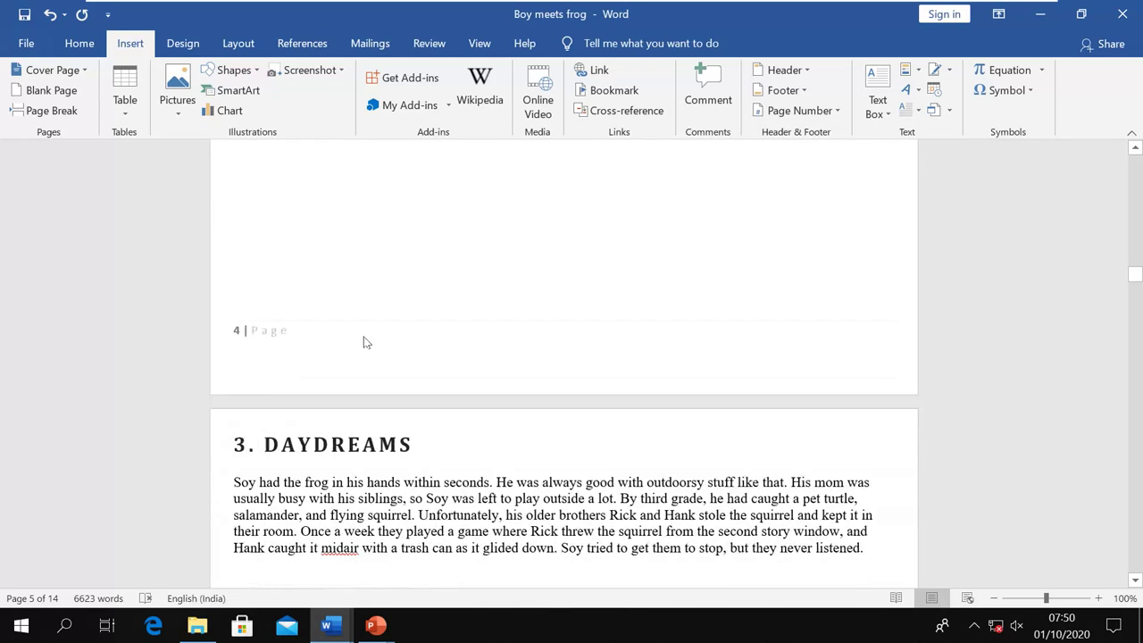
scroll(364, 343, "down", 1)
scroll(349, 384, "down", 1)
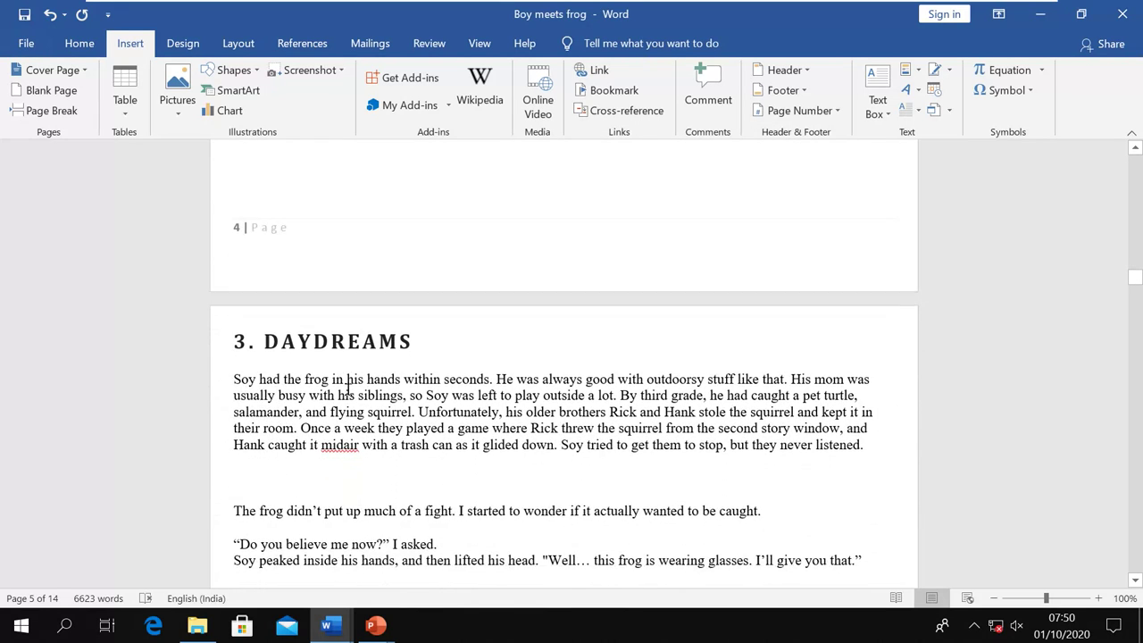
scroll(347, 386, "down", 2)
scroll(348, 389, "down", 1)
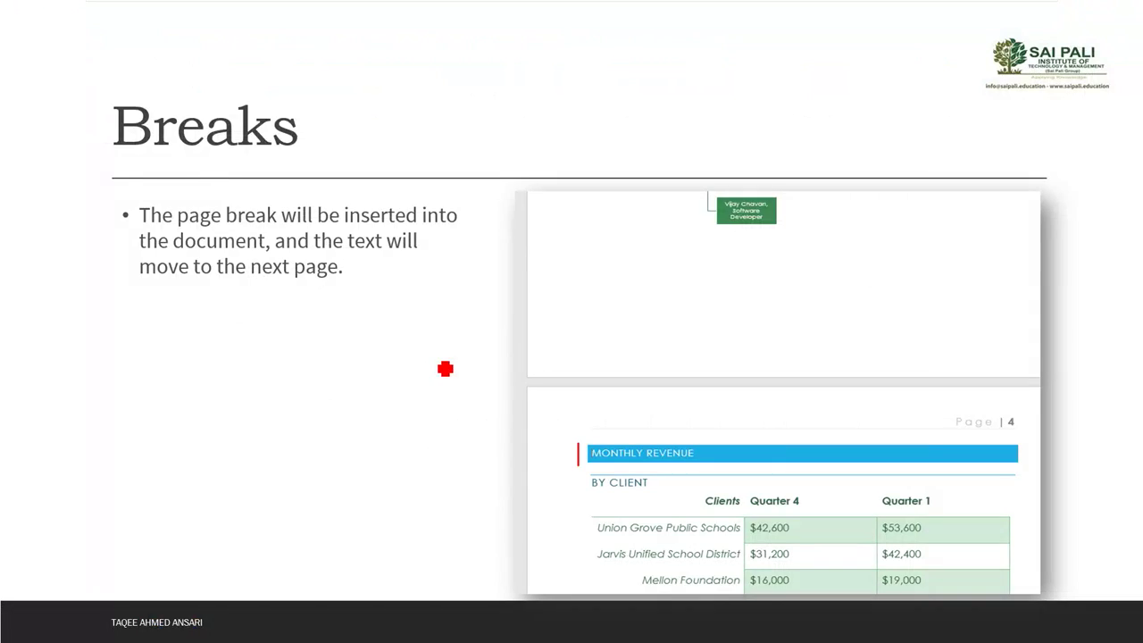
Step: Switch from the slideshow back to the "Boy meets frog" document in Word and apply a wider page margin preset
key("Right")
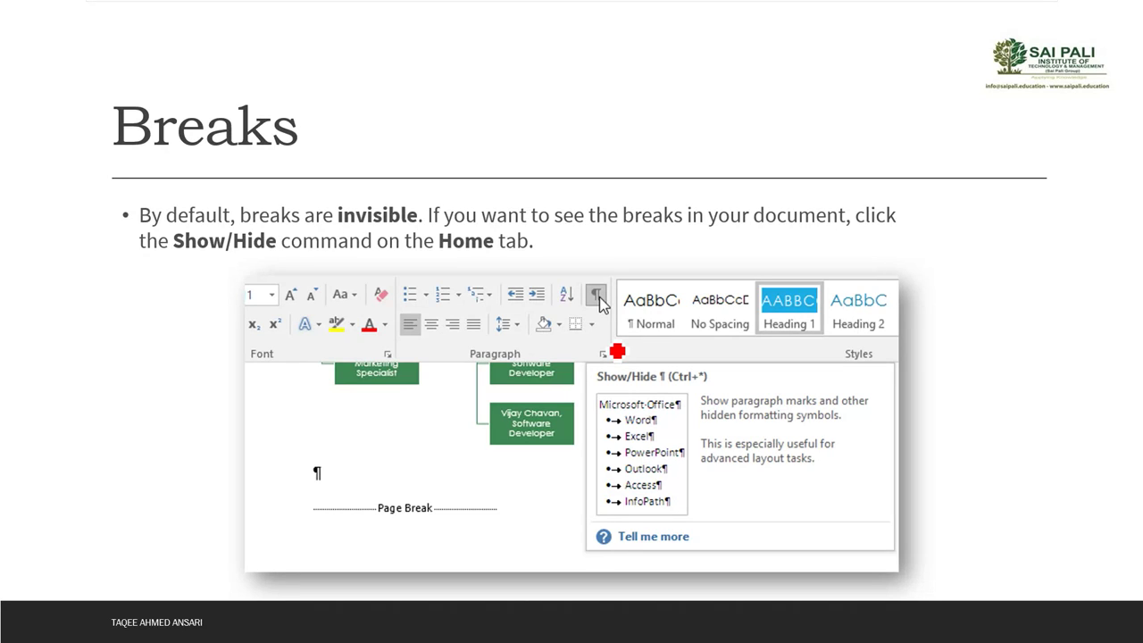
key("alt+Tab")
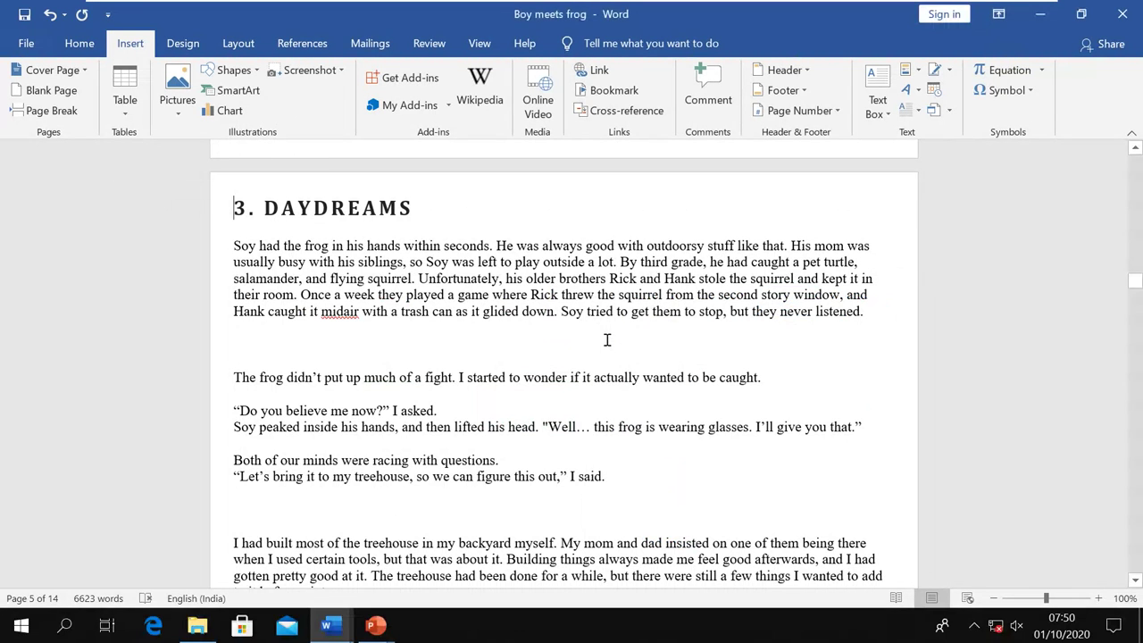
scroll(327, 254, "up", 4)
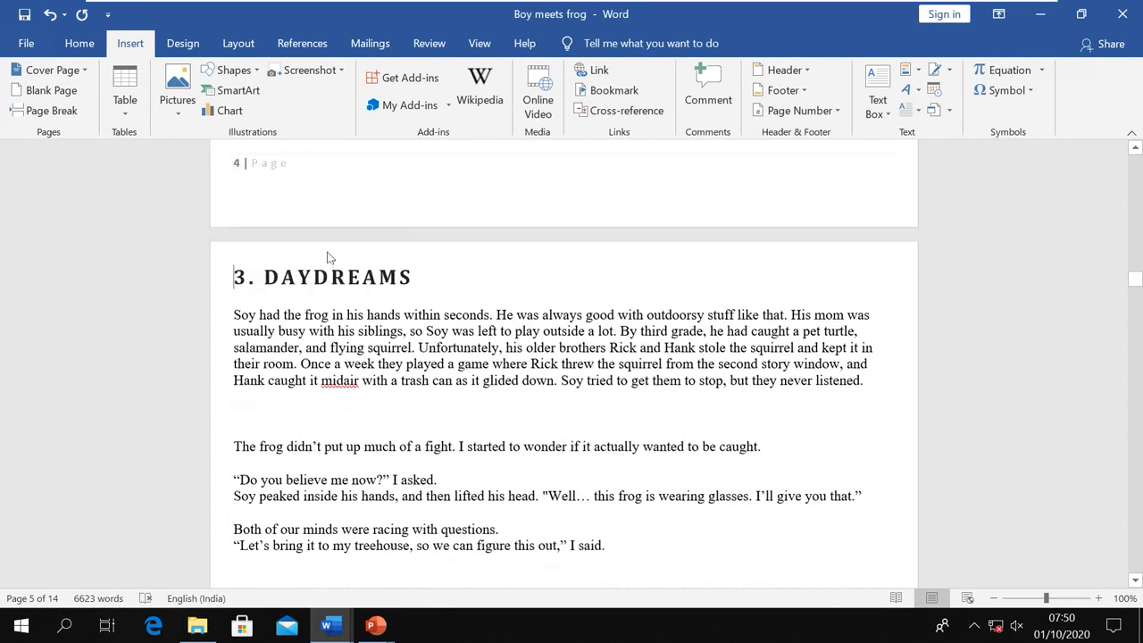
scroll(322, 248, "up", 10)
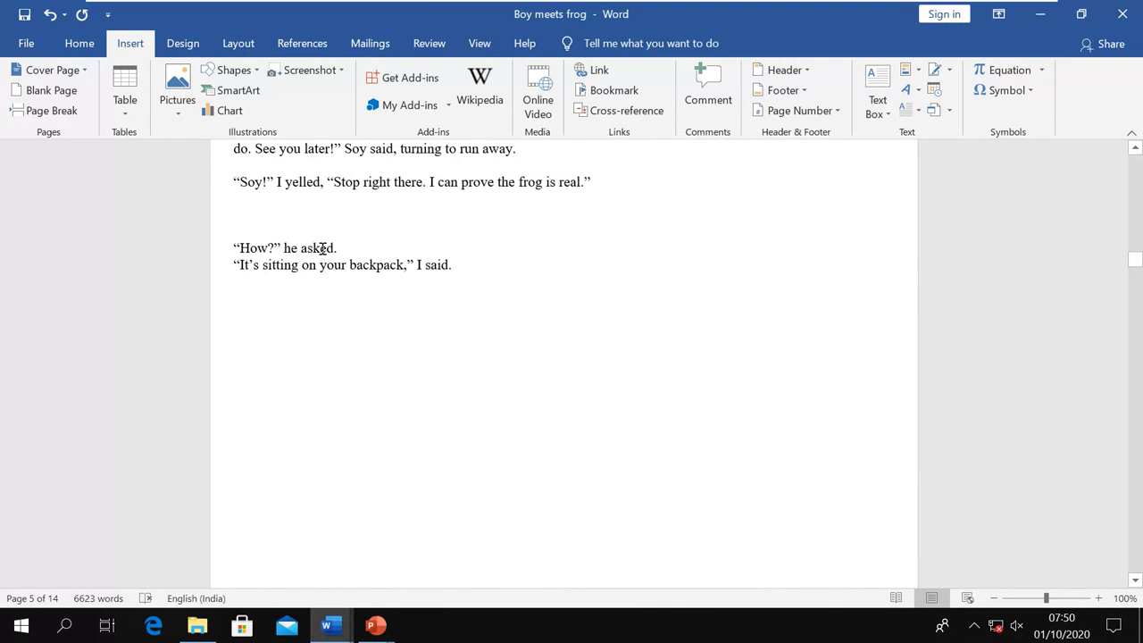
scroll(322, 249, "up", 3)
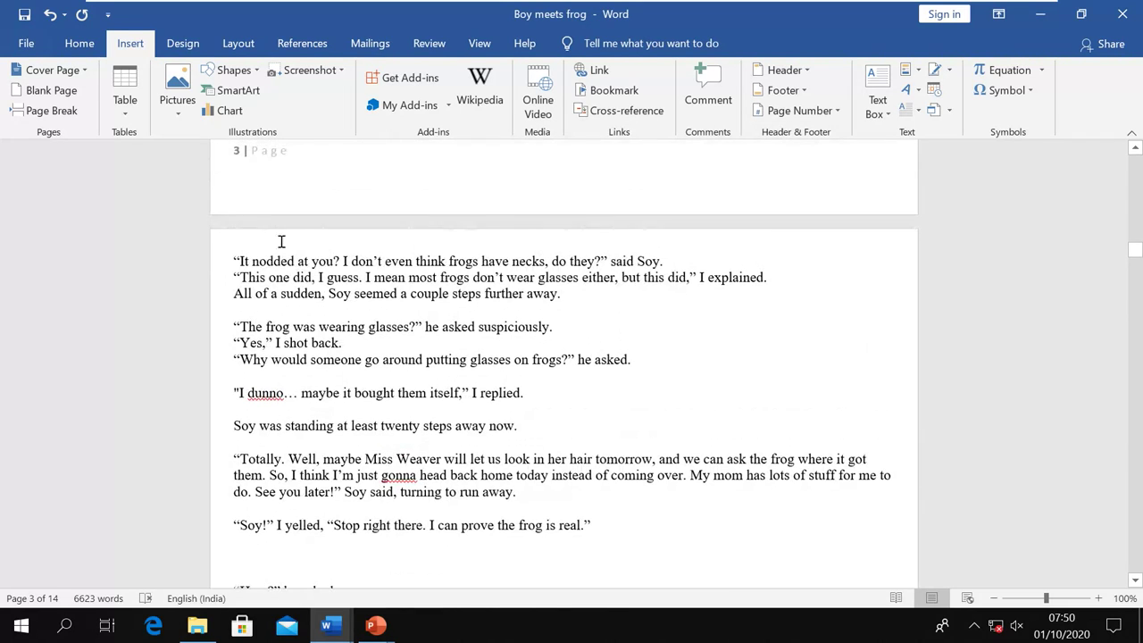
left_click(237, 43)
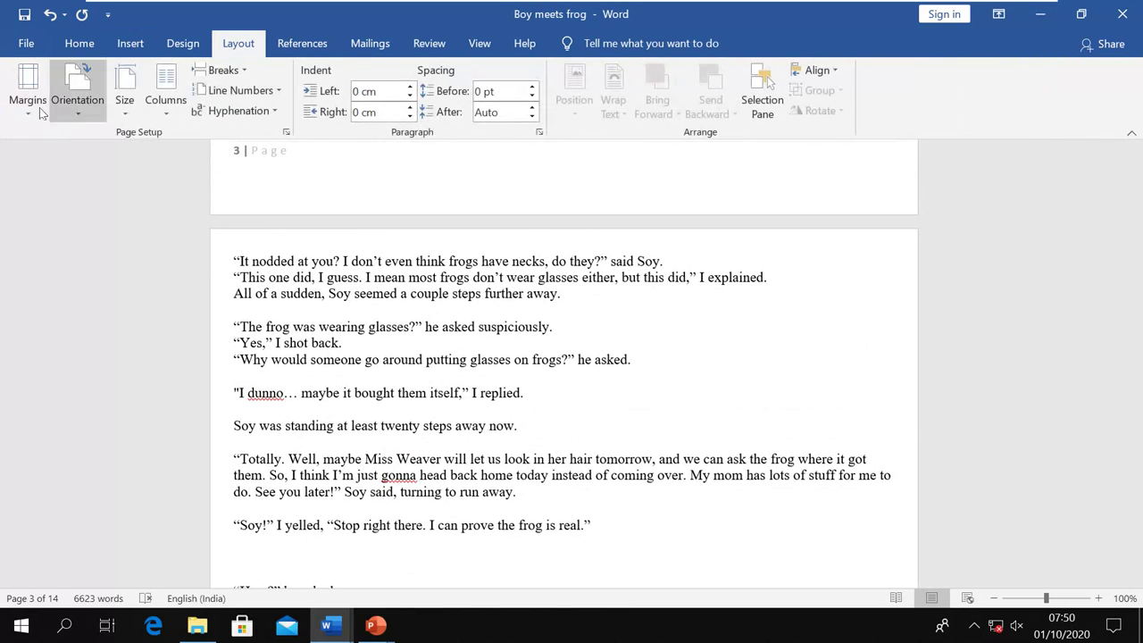
left_click(30, 114)
left_click(67, 215)
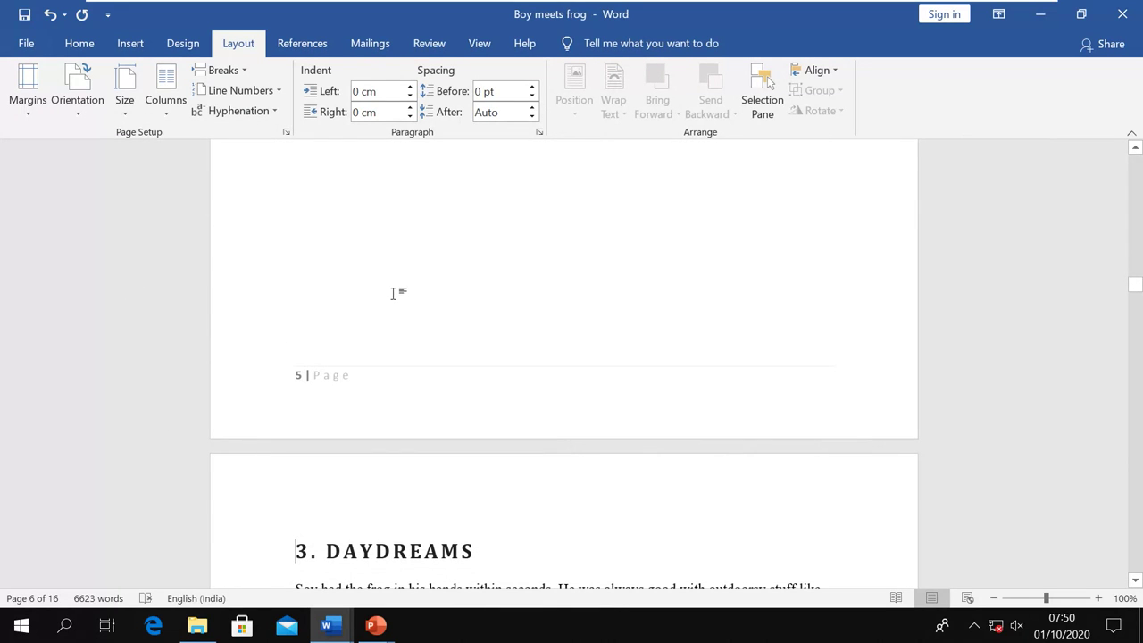
Step: Examine the page layout around the page break before "3. DAYDREAMS" with the wider margins
scroll(393, 293, "up", 6)
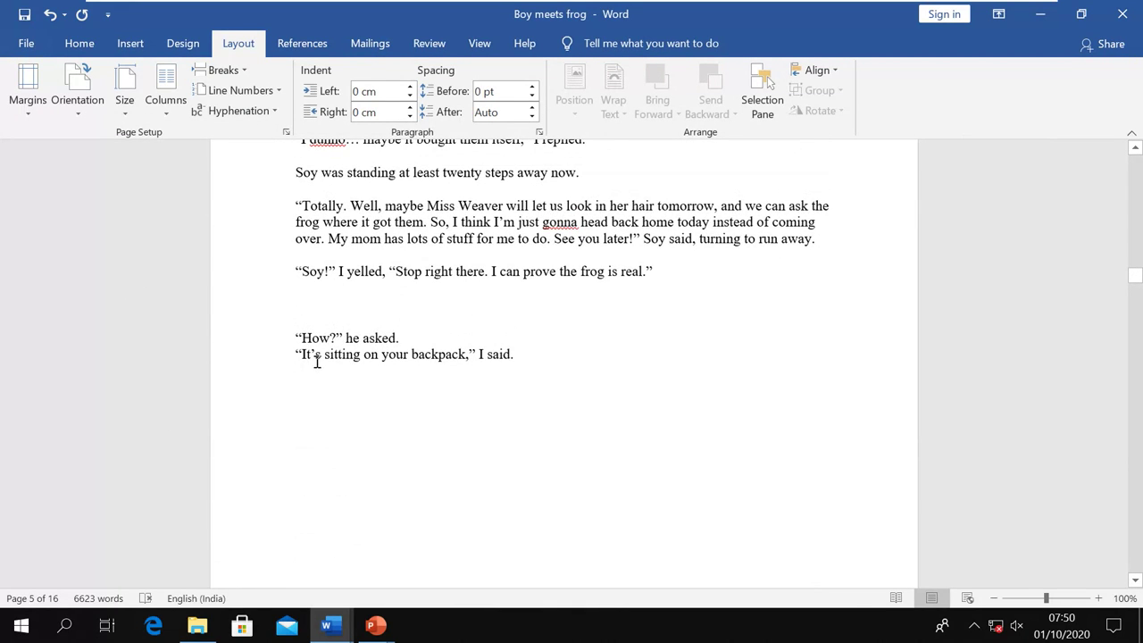
scroll(595, 361, "down", 6)
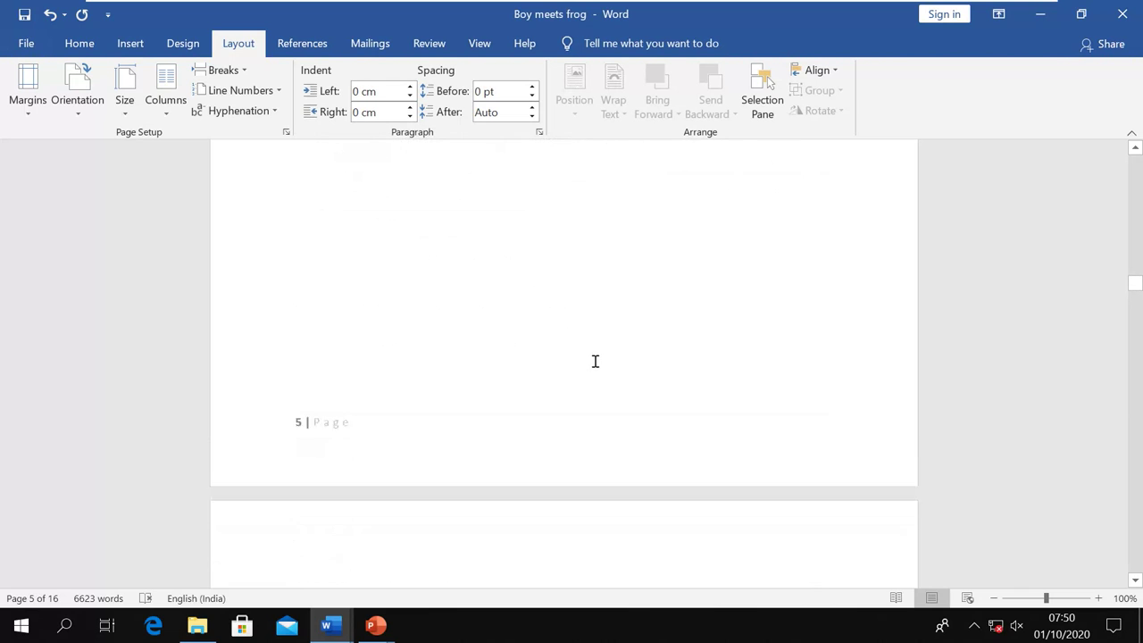
scroll(594, 361, "down", 3)
scroll(472, 370, "up", 8)
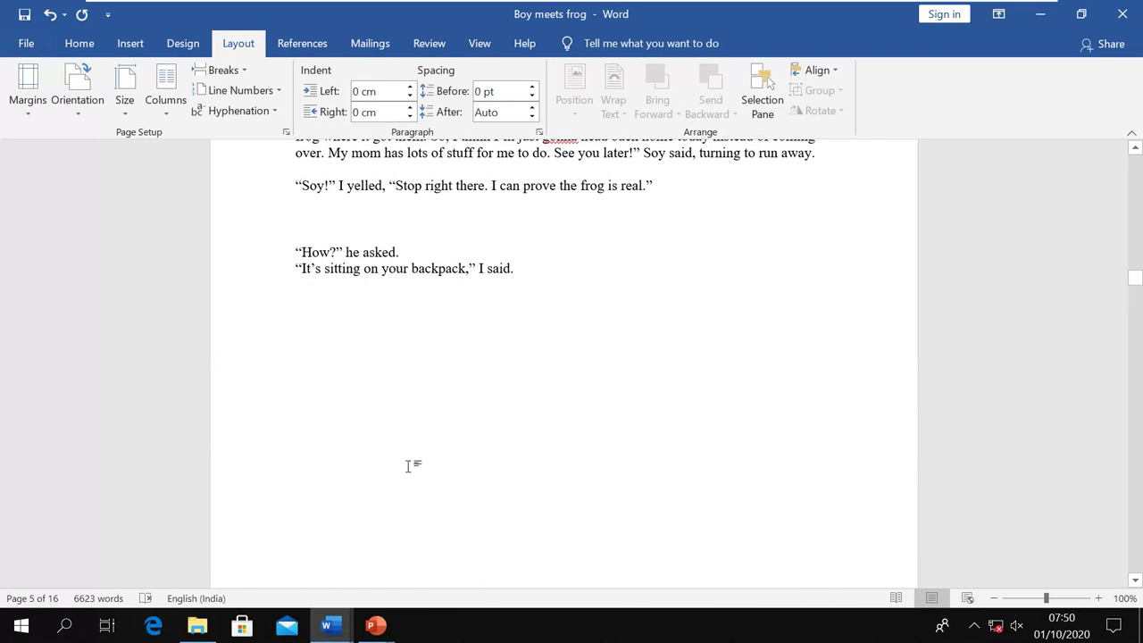
scroll(415, 448, "down", 1)
scroll(411, 451, "down", 2)
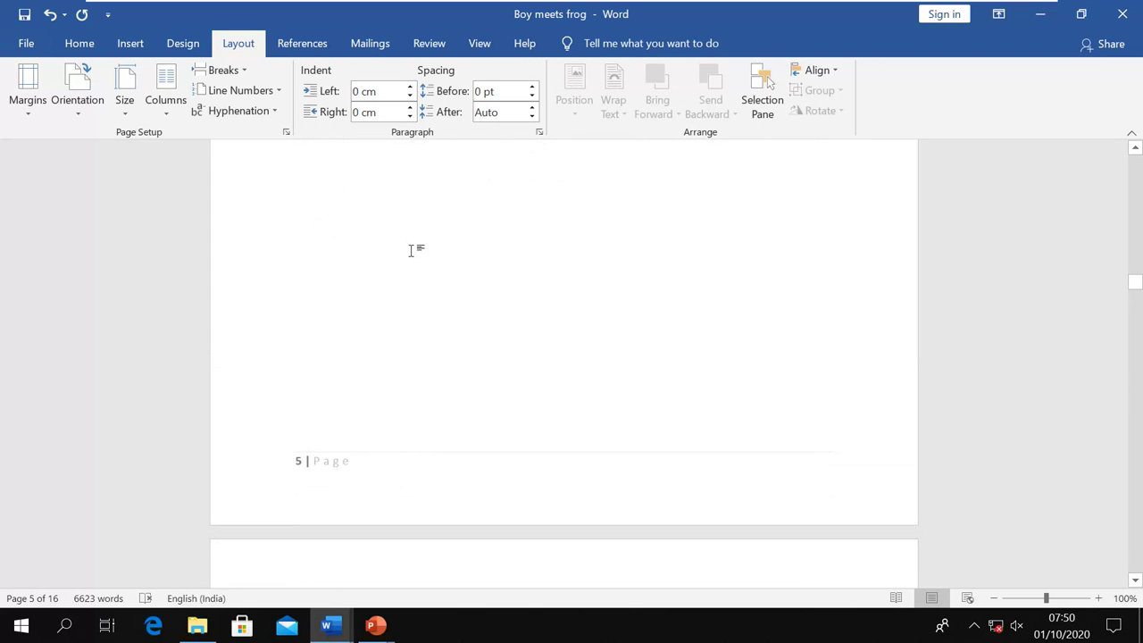
scroll(411, 376, "up", 2)
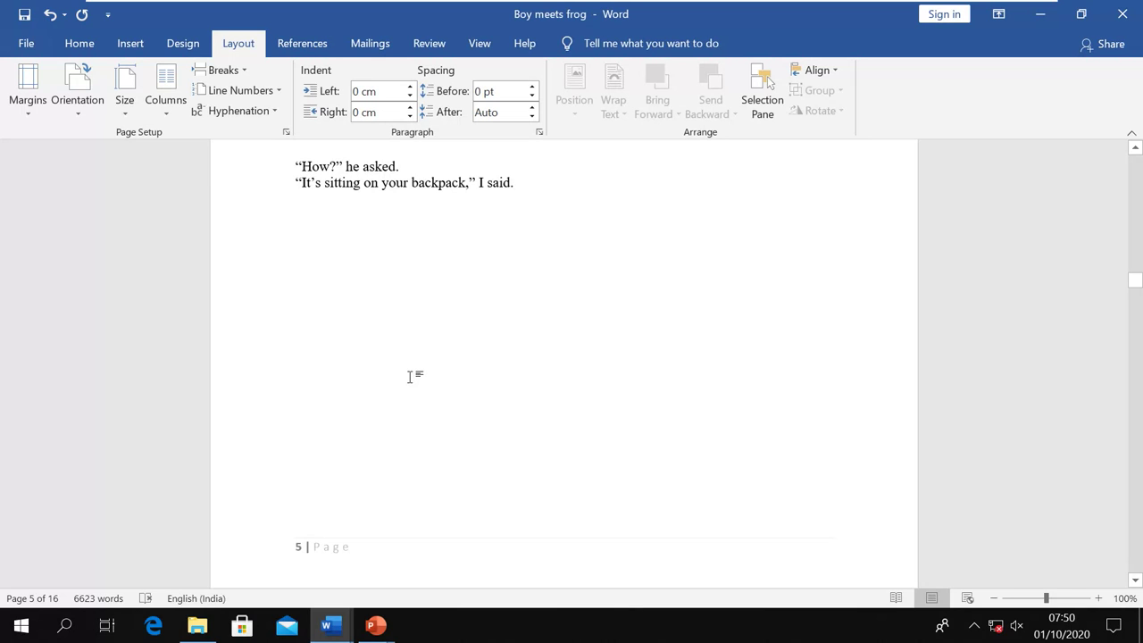
scroll(410, 375, "up", 3)
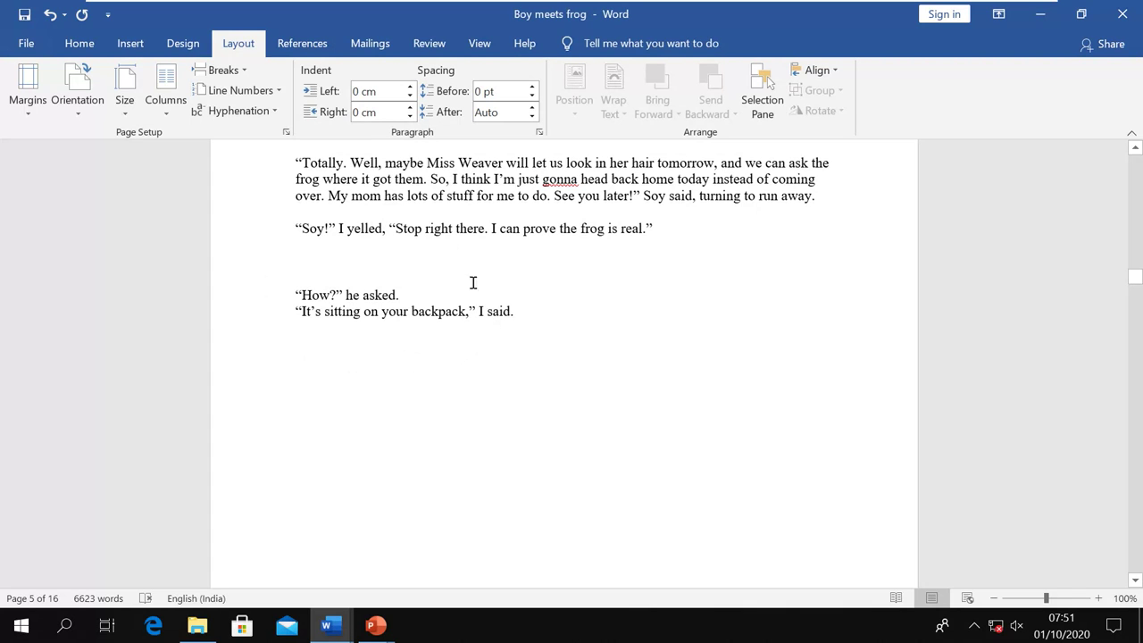
Step: Save the document, turn on the display of paragraph marks and hidden formatting symbols, and select the mark after "the frog is real."
key("ctrl+s")
left_click(75, 43)
left_click(89, 112)
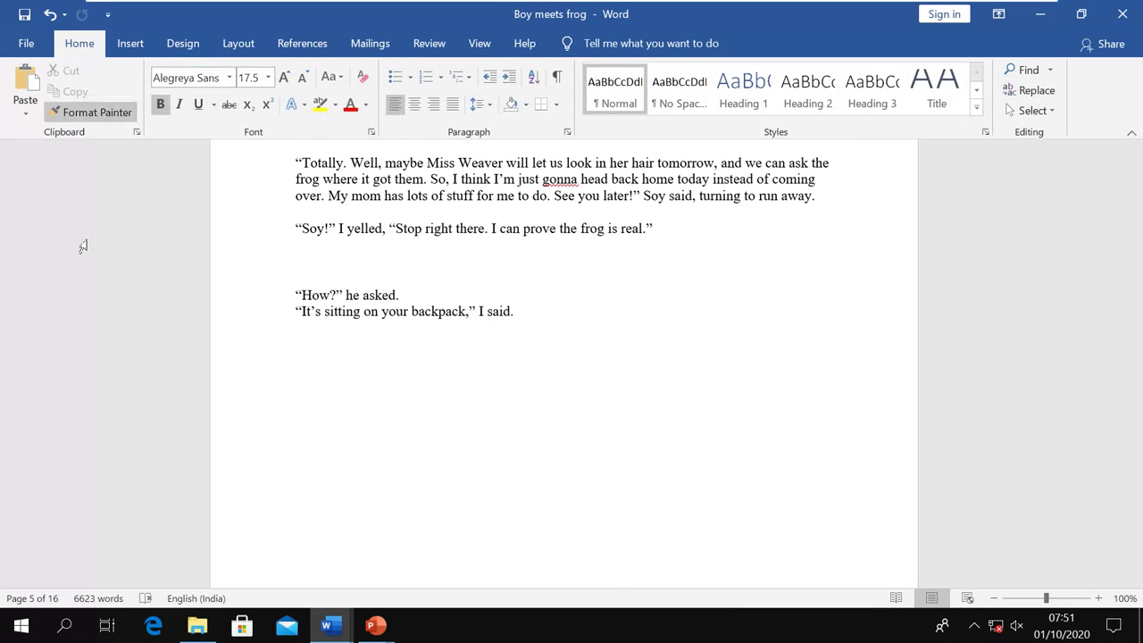
left_click(331, 263)
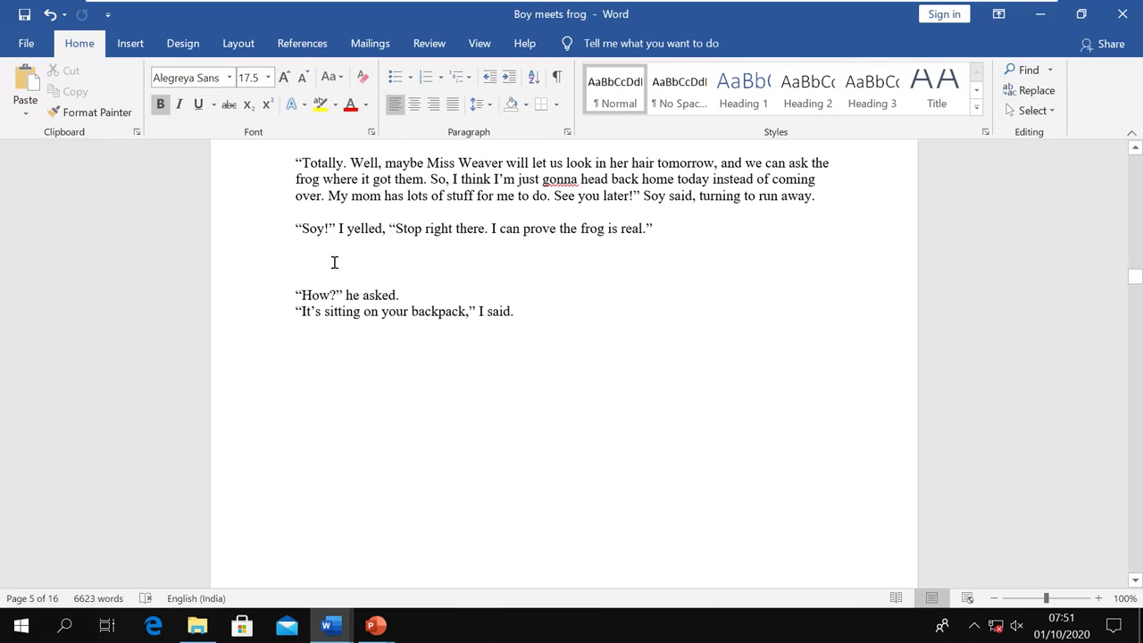
left_click(558, 79)
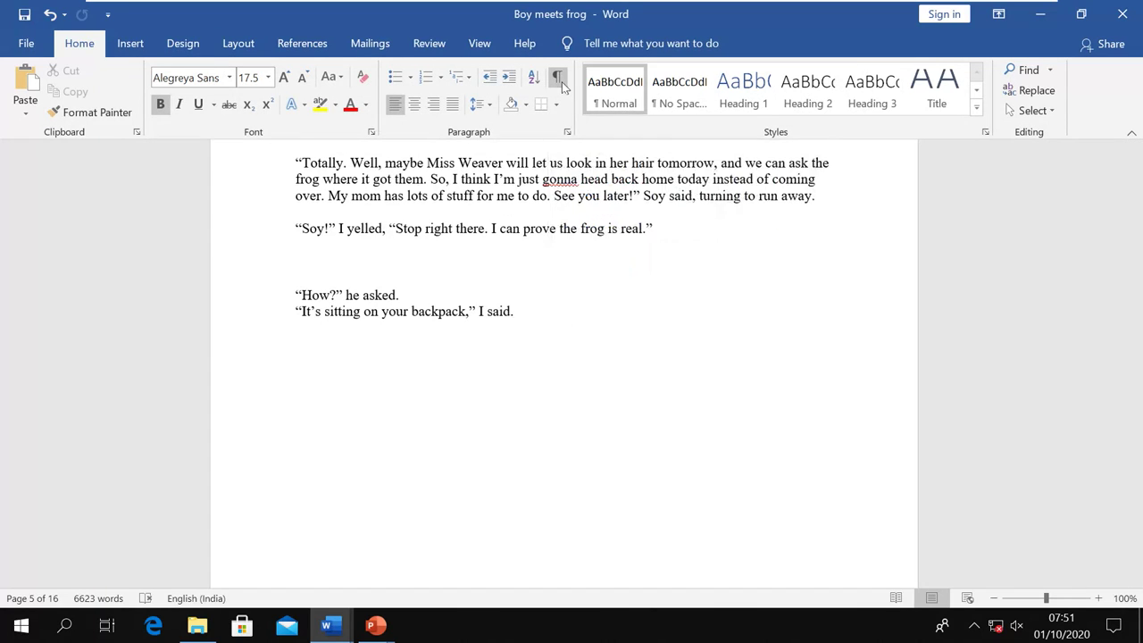
double_click(658, 227)
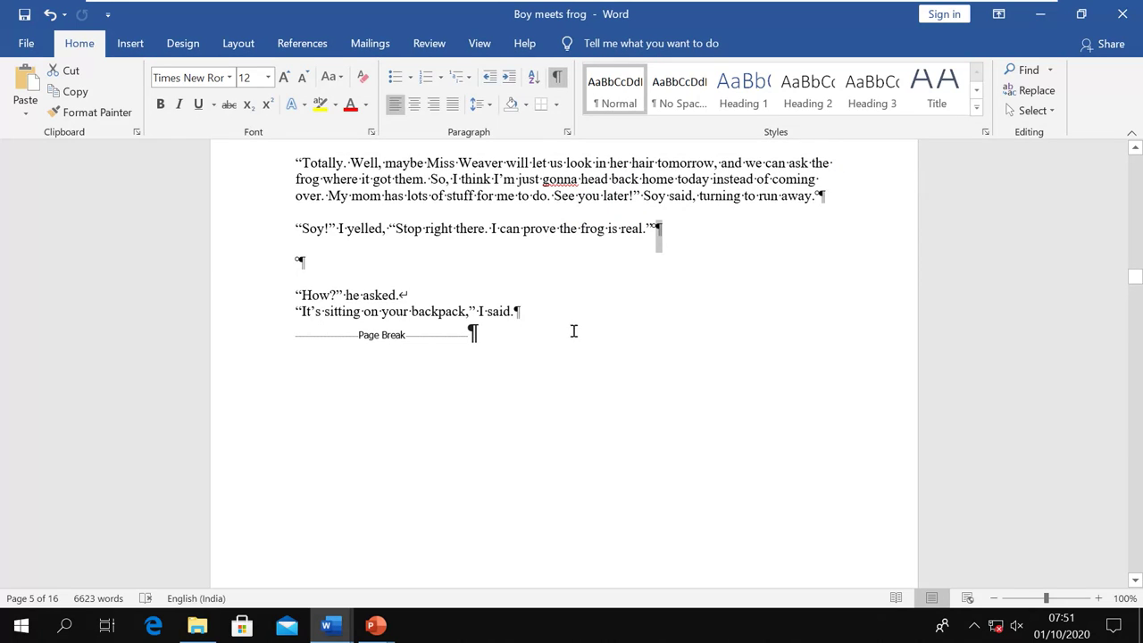
Step: Select the page break mark below "It's sitting on your backpack," and the space mark after "today?" at the start of the page
left_click(376, 342)
double_click(377, 343)
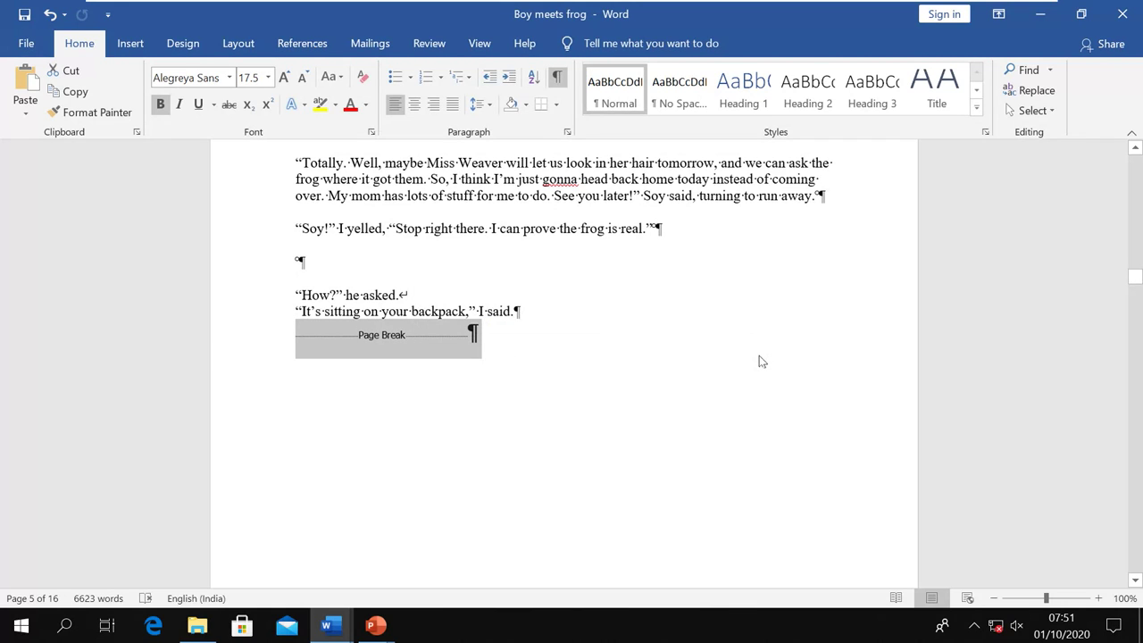
scroll(758, 361, "up", 7)
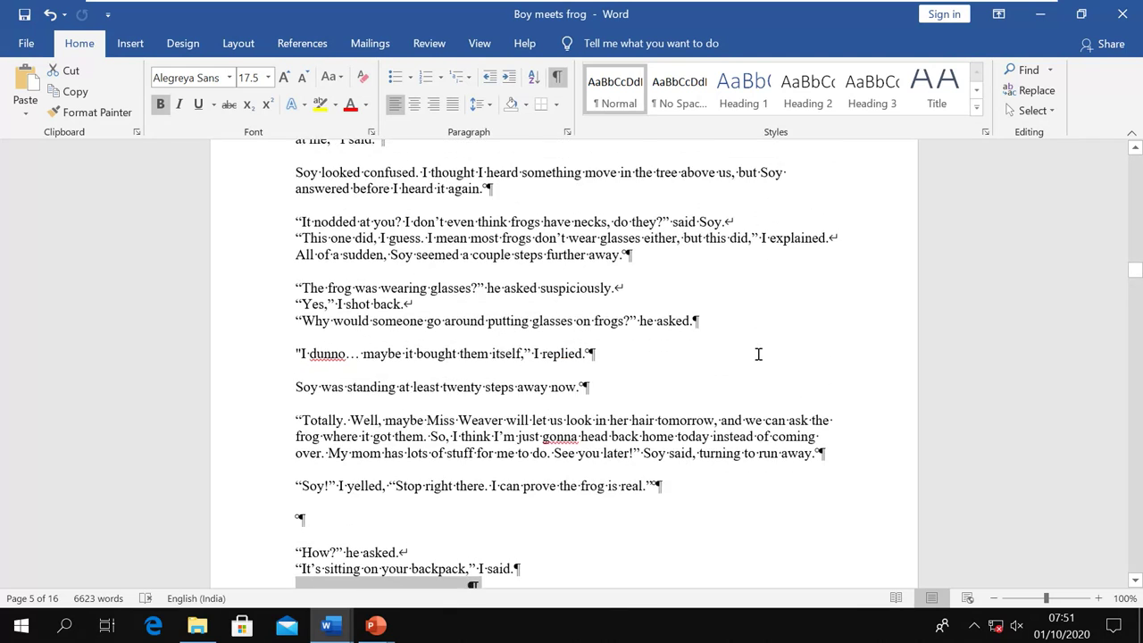
scroll(758, 355, "up", 2)
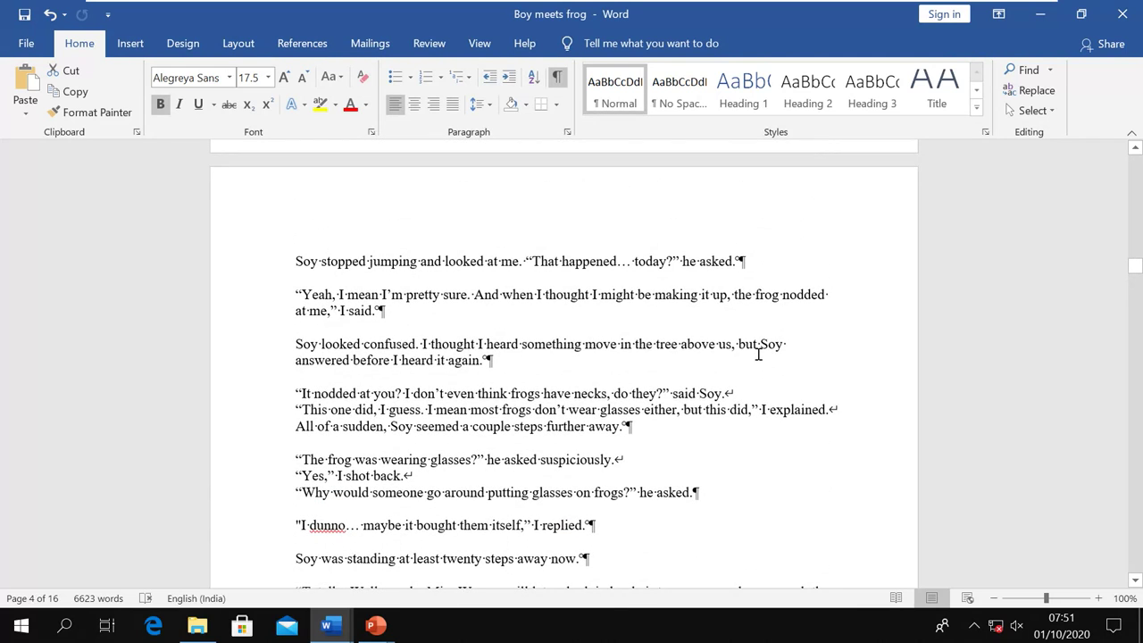
double_click(624, 262)
left_click(681, 262)
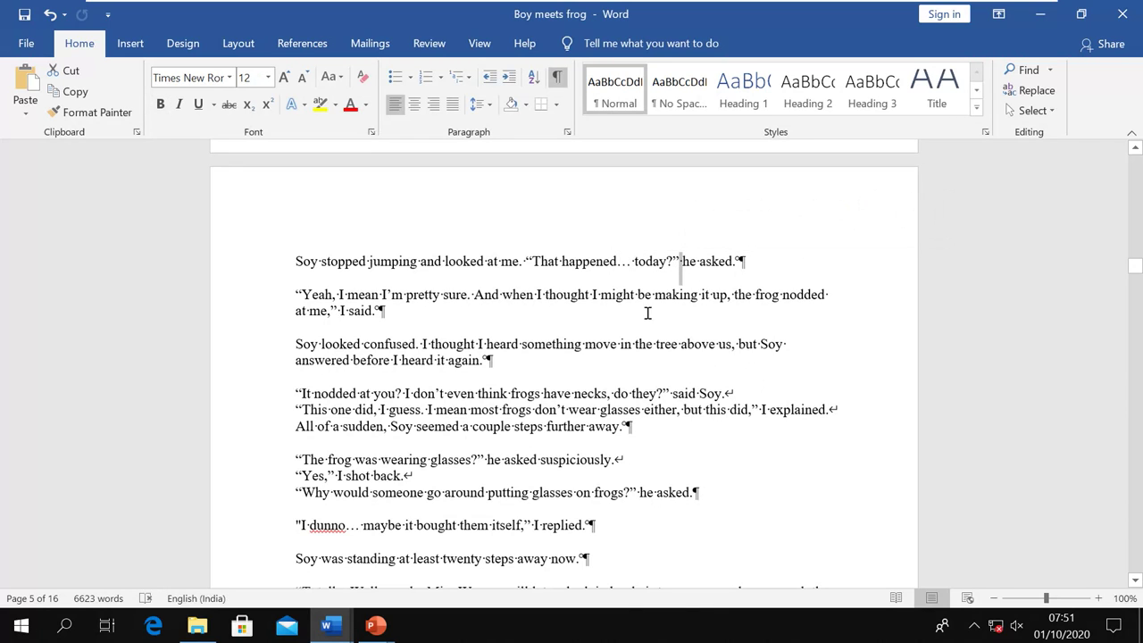
Step: Add four tabs and a run of spaces after "answered before I heard it again." to demonstrate their hidden marks
scroll(720, 360, "down", 3)
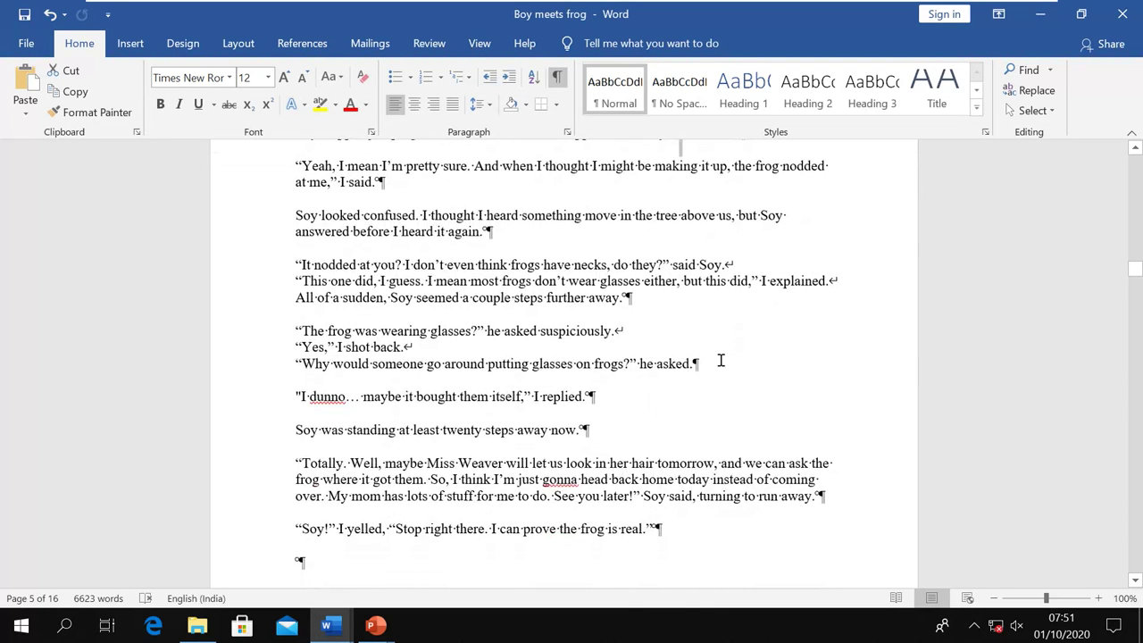
scroll(720, 360, "up", 3)
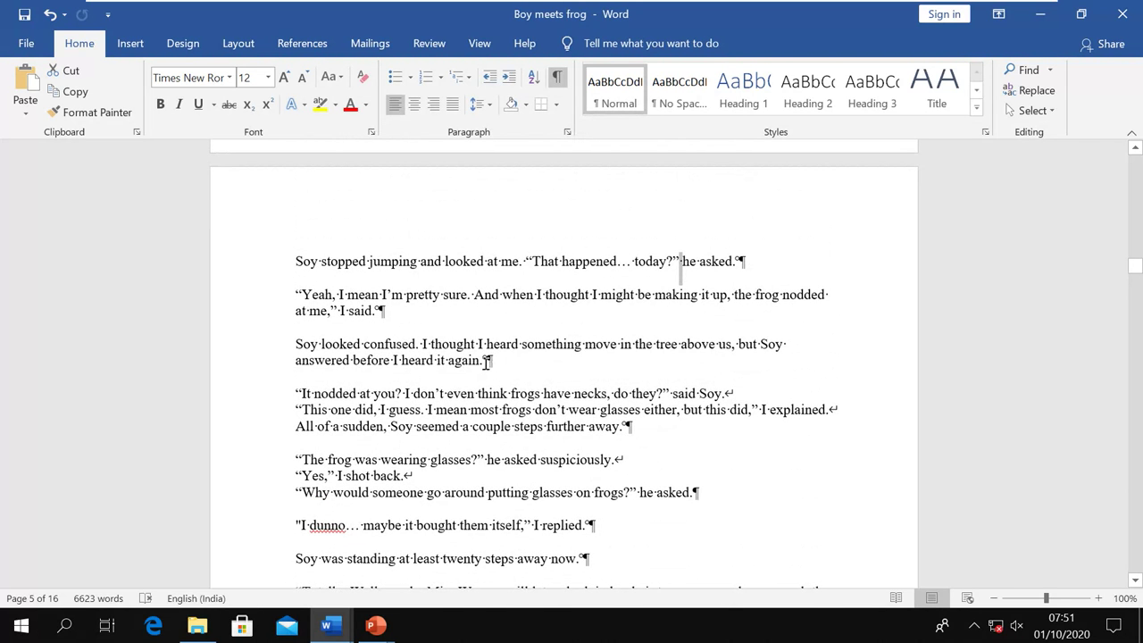
left_click(521, 384)
key("Tab")
key("Tab")
key("Tab")
key("Tab")
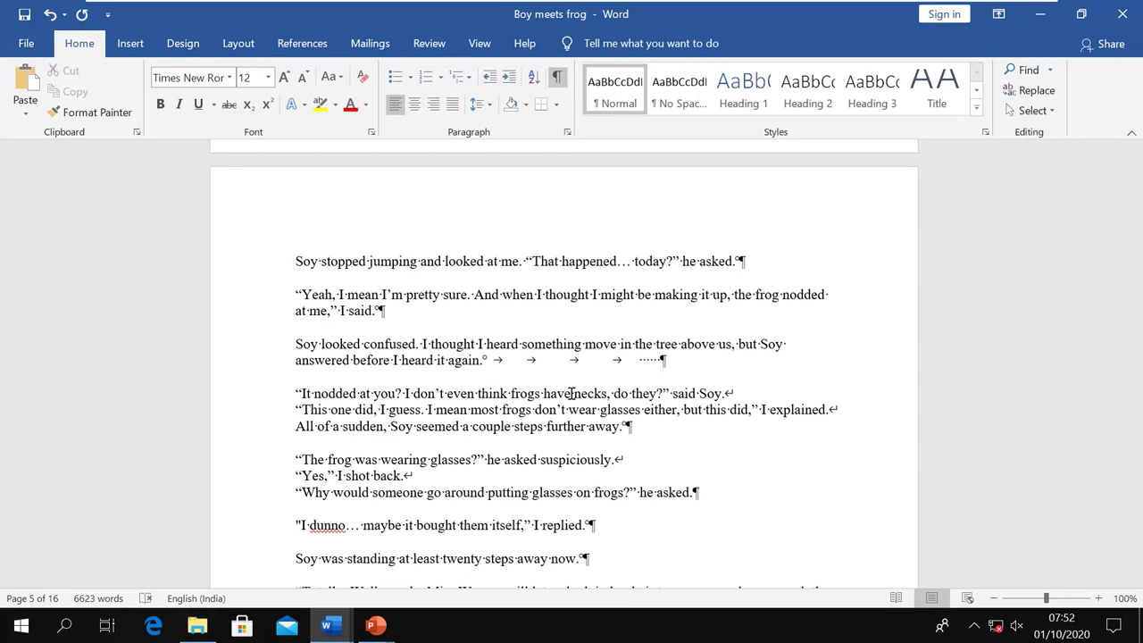
Step: Turn the hidden formatting symbols off and on again, and examine the tab, space and page break marks
left_click(558, 82)
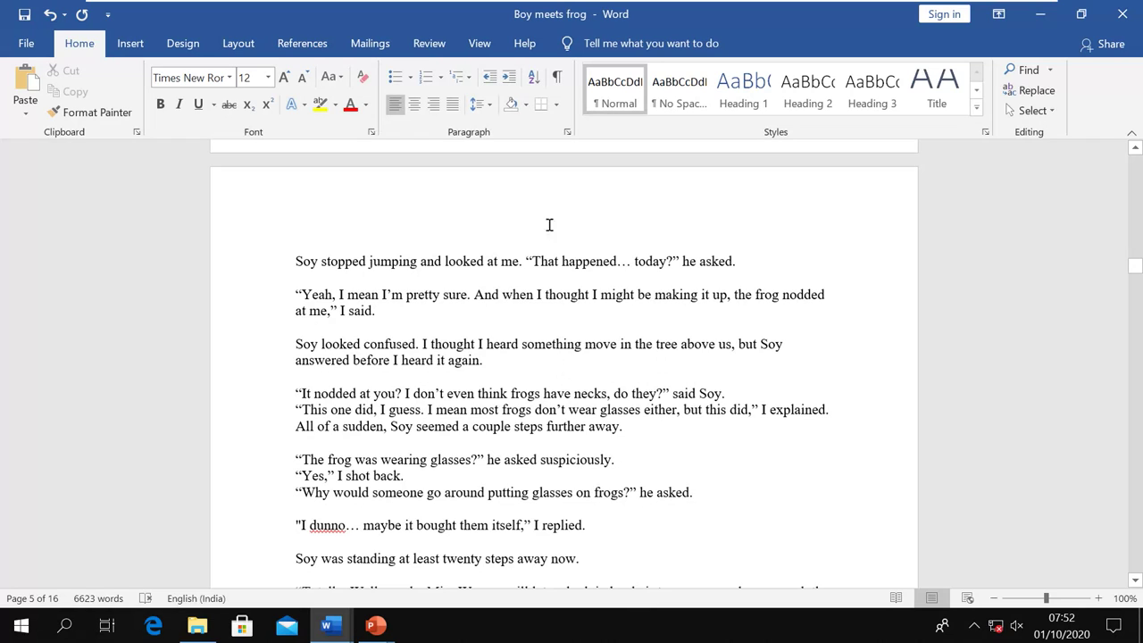
left_click(556, 79)
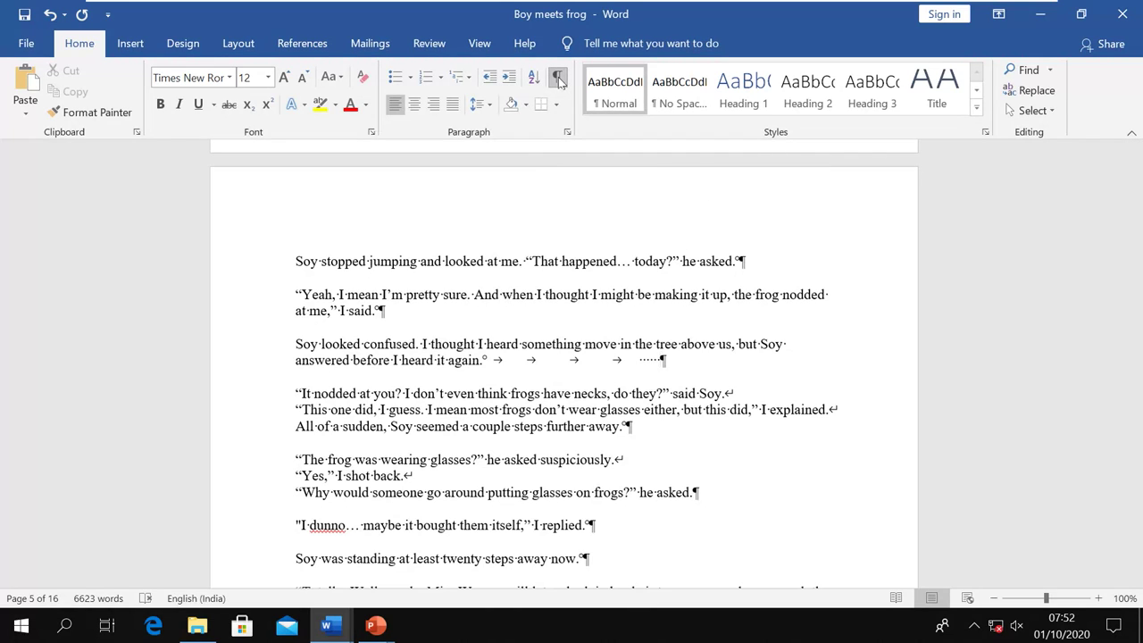
scroll(544, 352, "down", 7)
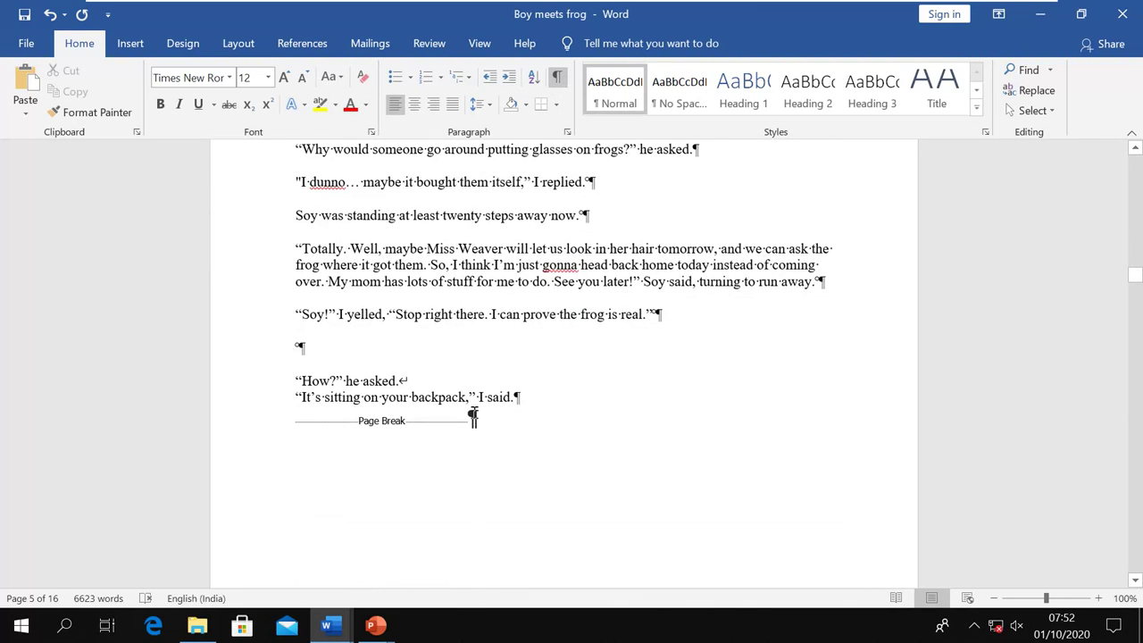
Step: Hide the formatting symbols, switch to the PowerPoint slideshow and advance to the "Section breaks" slide
left_click(556, 79)
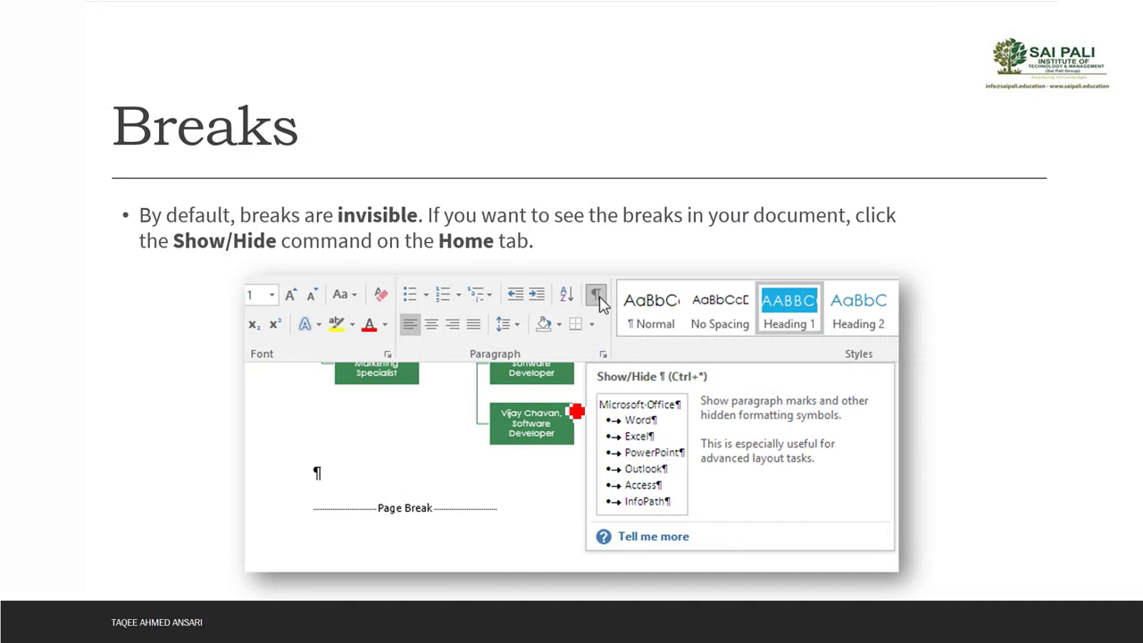
key("Right")
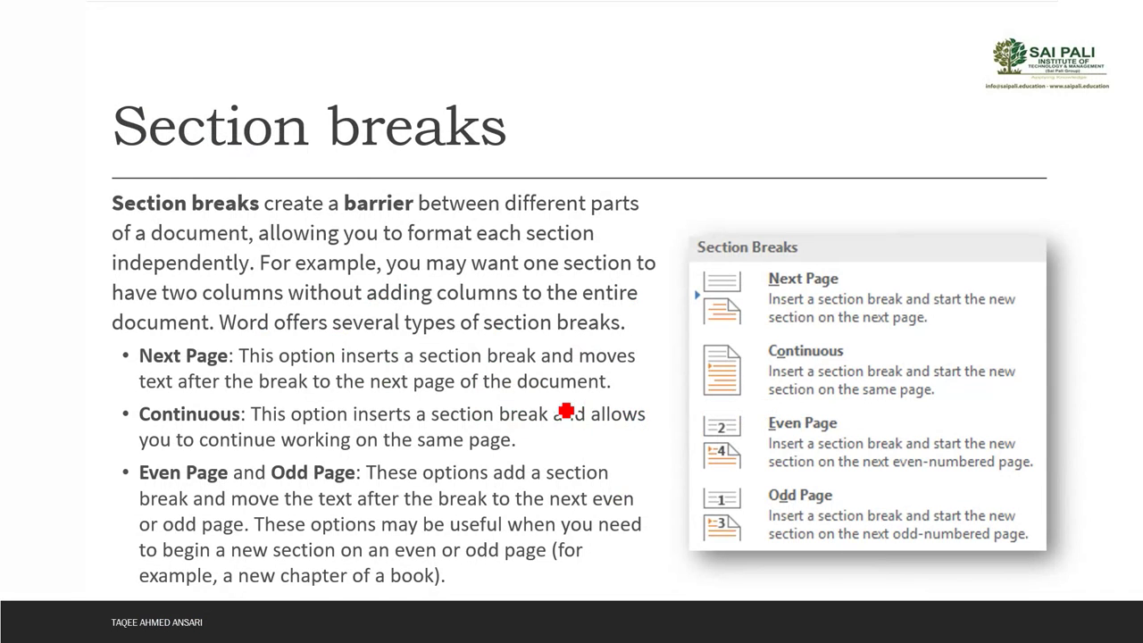